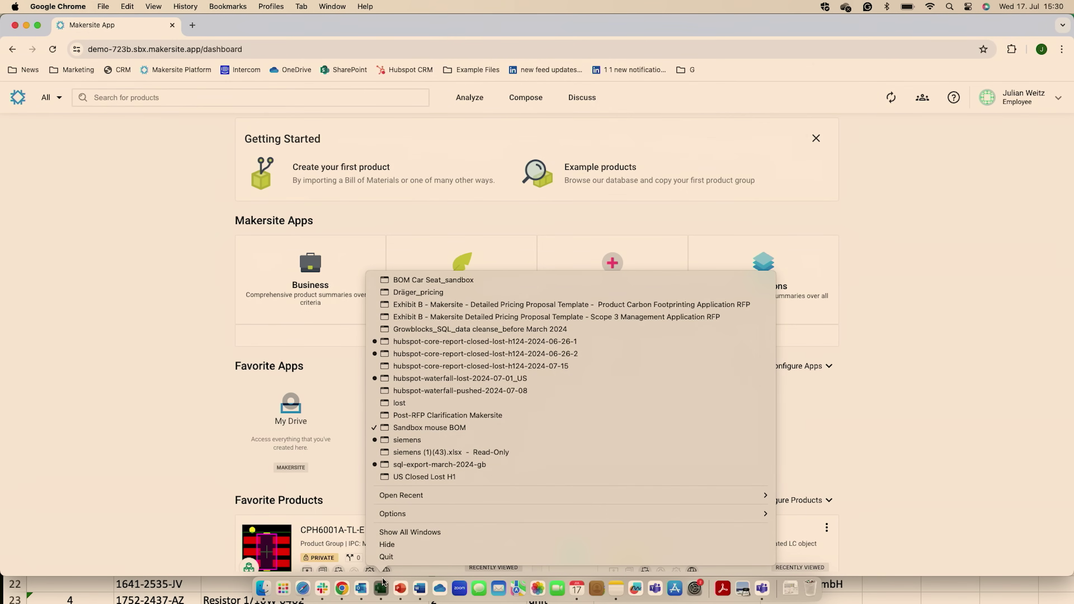
Step: Bring the Sandbox mouse BOM workbook full-screen and scroll to the Resistor 1/16W 0402 entry
click(384, 587)
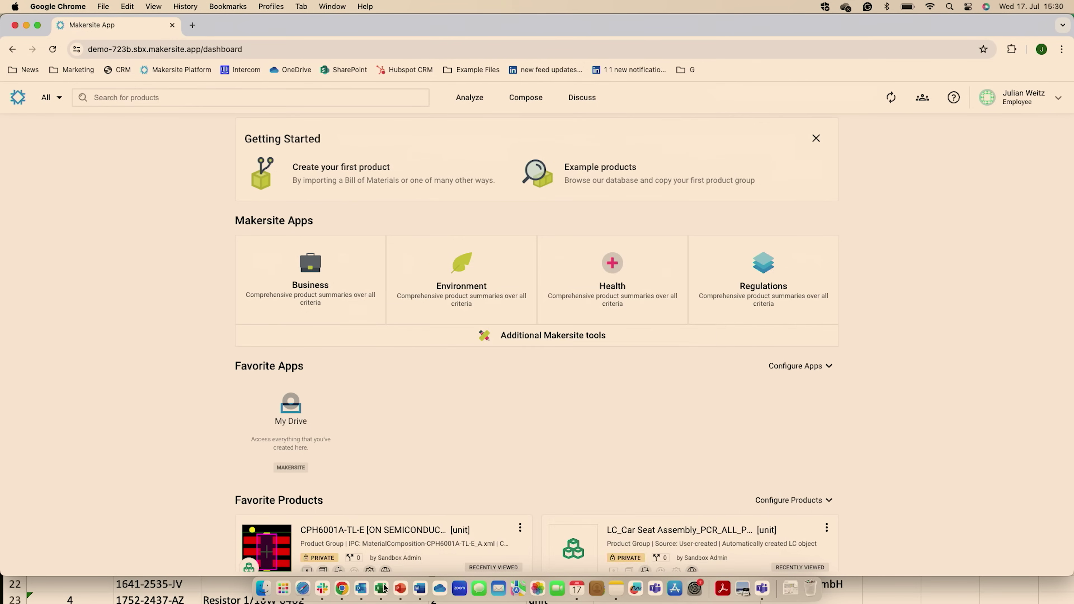
click(384, 587)
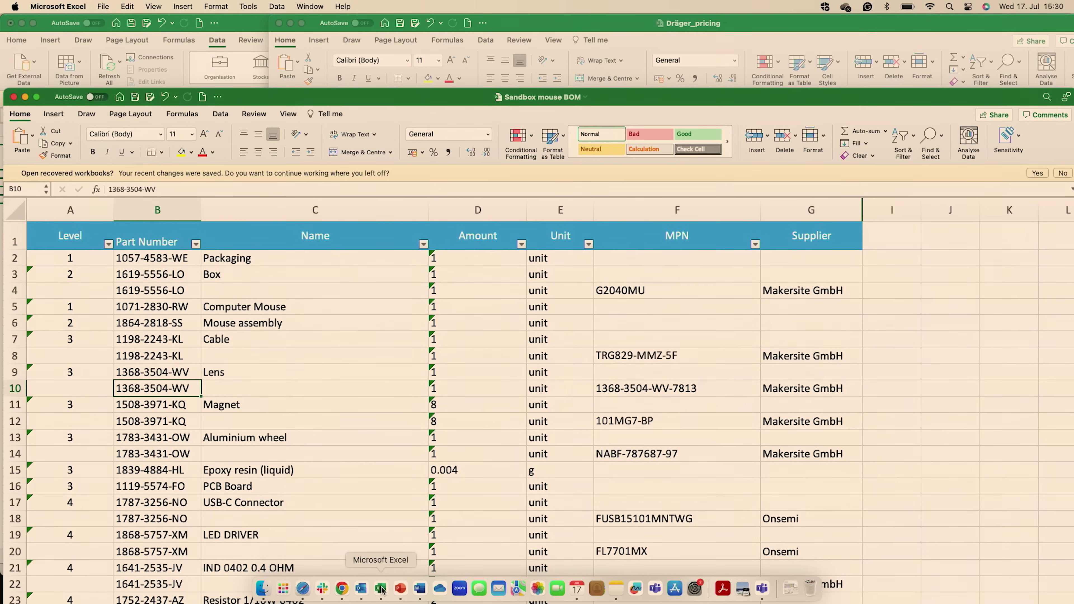
double_click(436, 105)
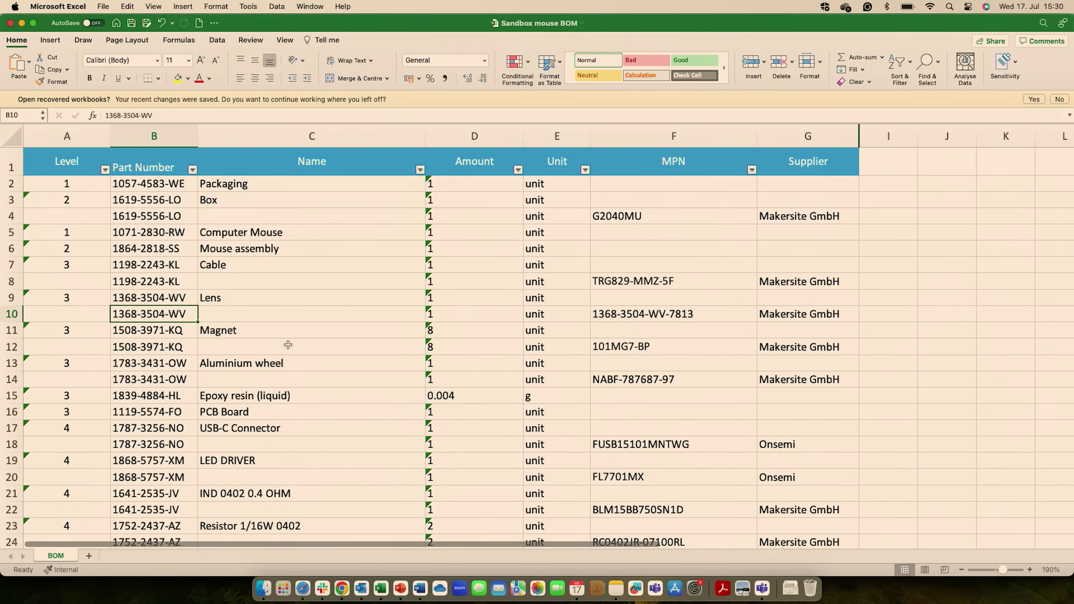
scroll(288, 345, up, 1)
scroll(288, 345, down, 1)
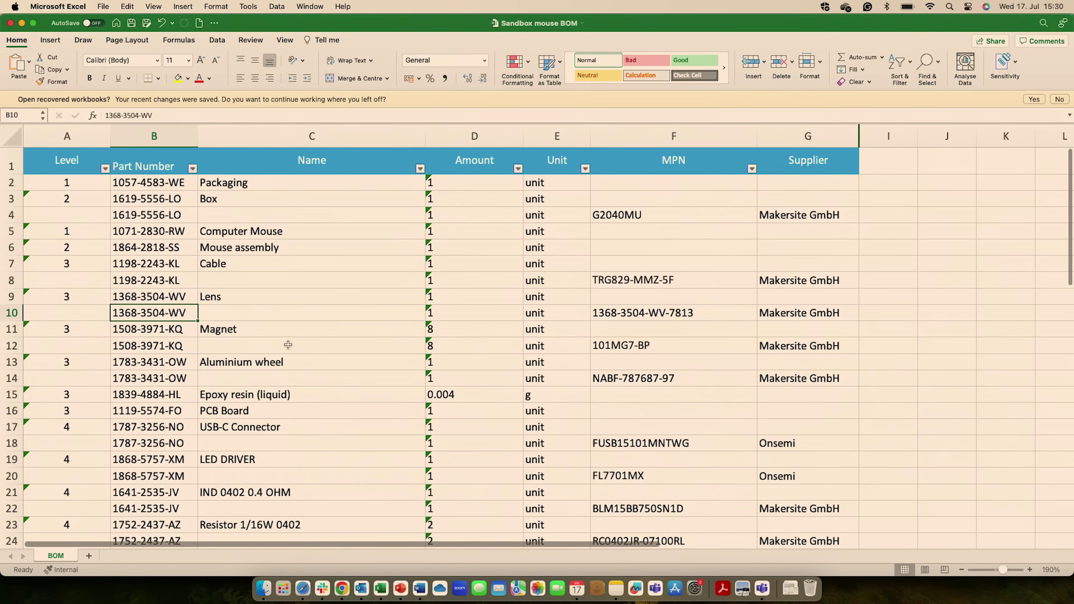
scroll(260, 275, down, 3)
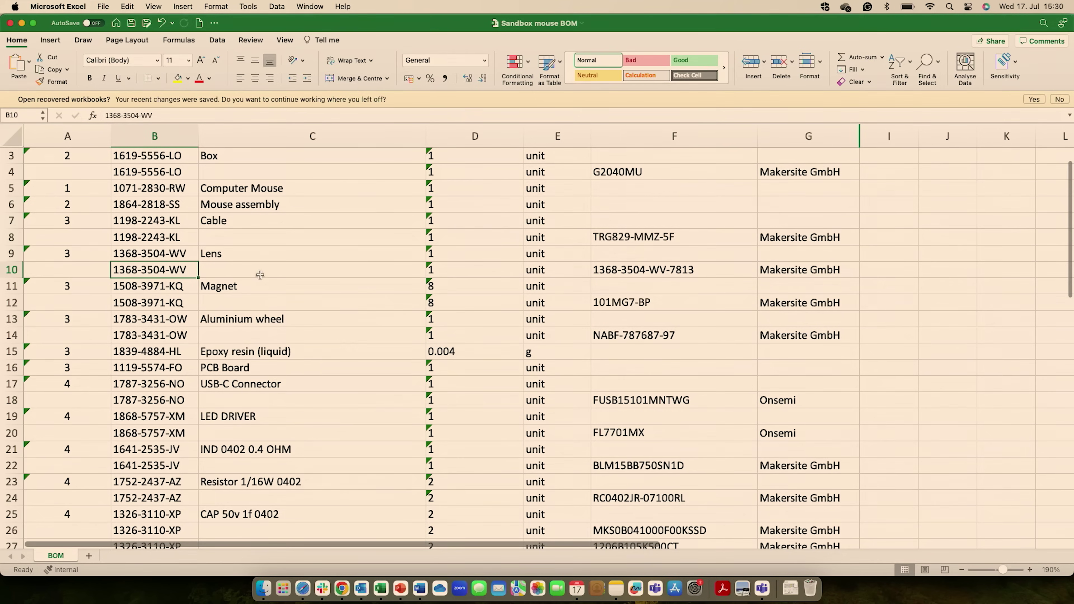
scroll(130, 280, down, 8)
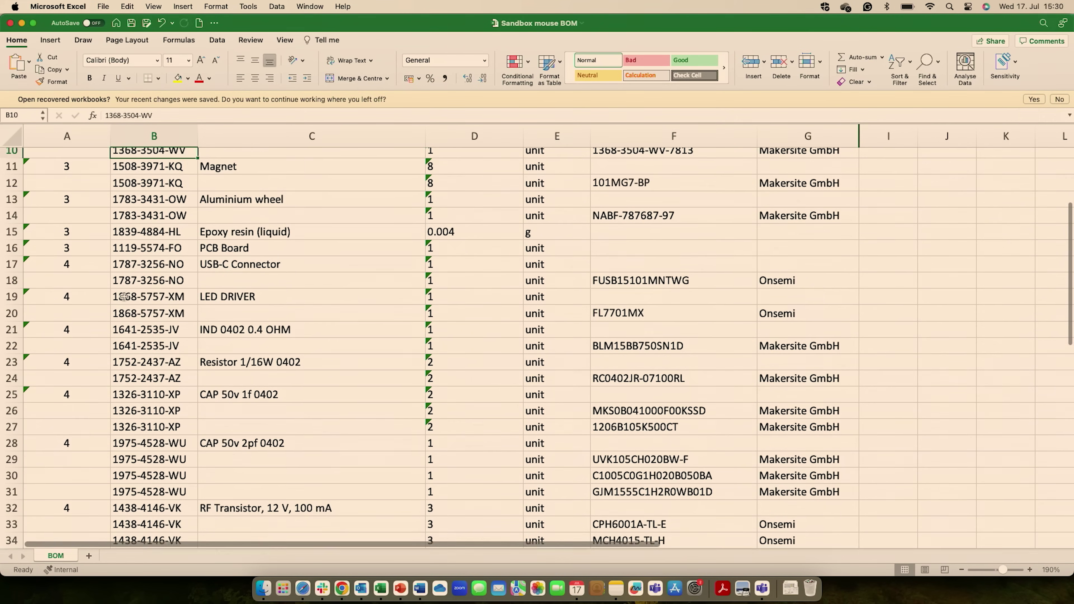
scroll(223, 441, down, 3)
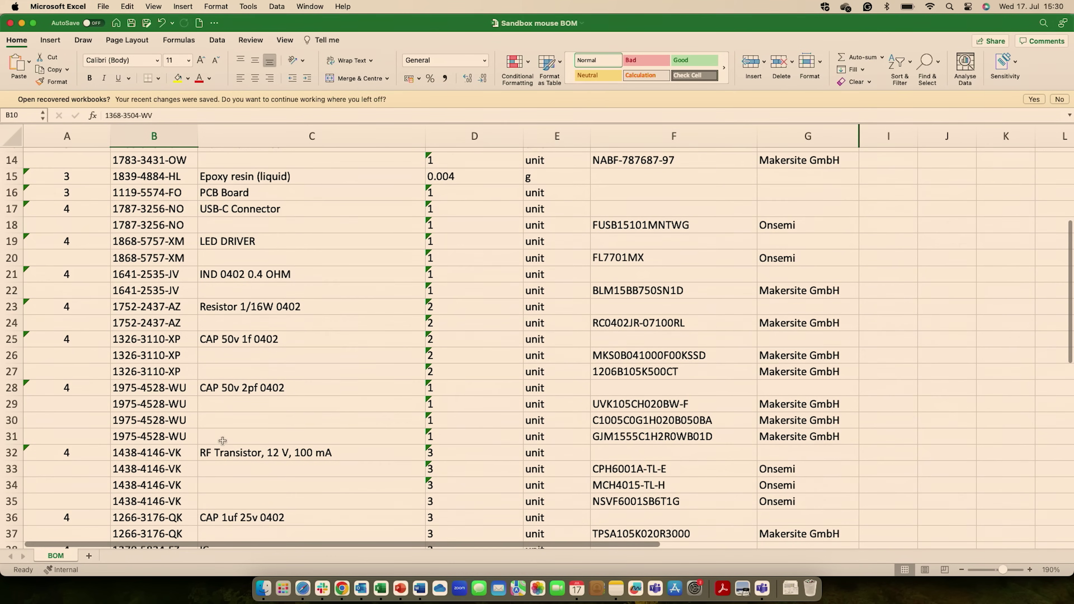
click(264, 306)
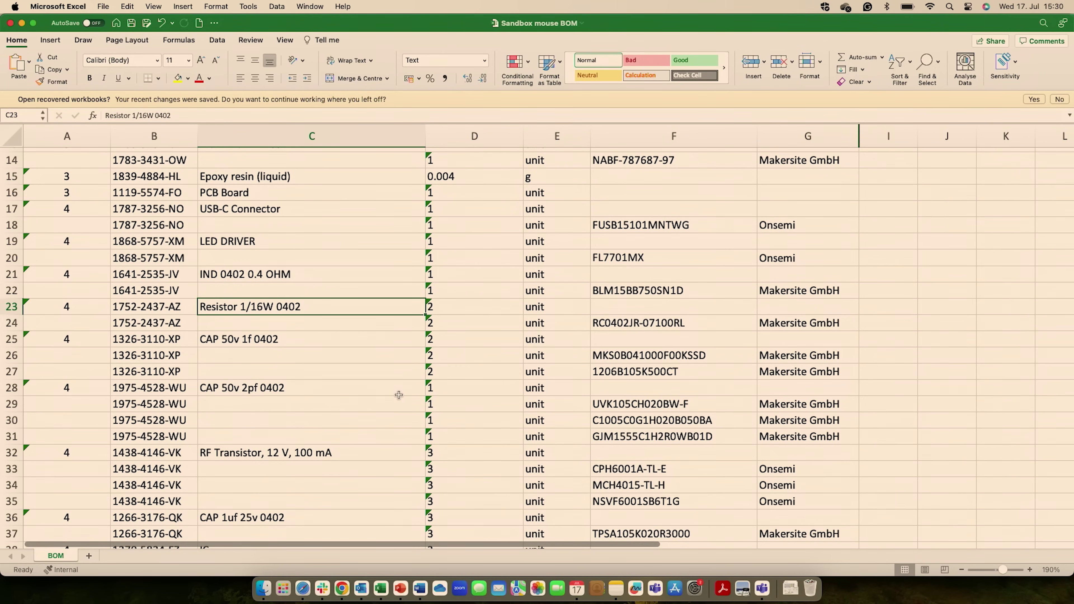
Step: Return to the Makersite dashboard and open the data Importer tool
scroll(618, 397, up, 12)
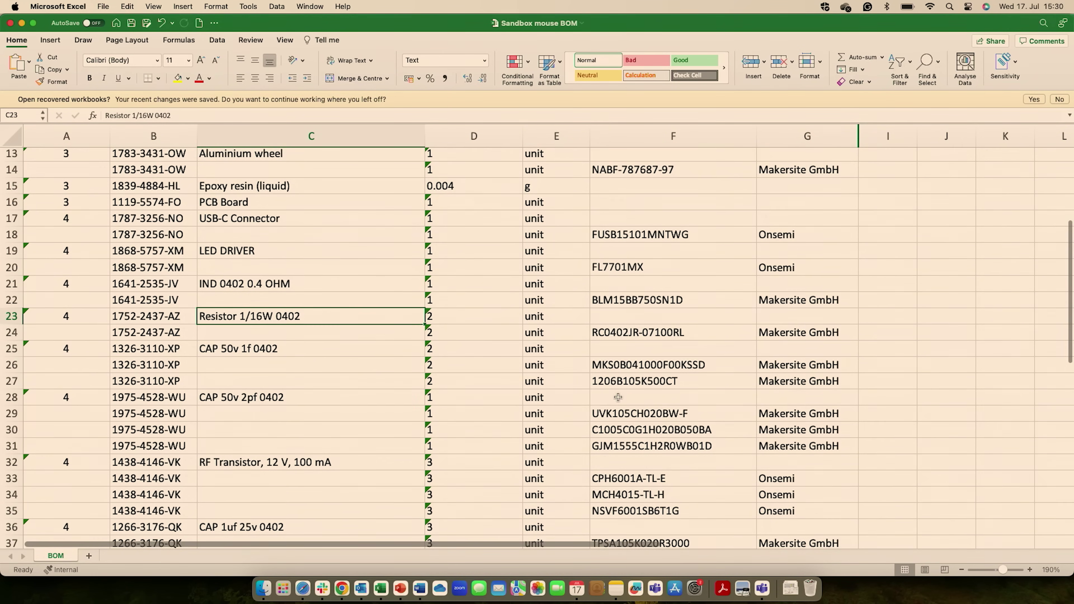
scroll(618, 397, down, 5)
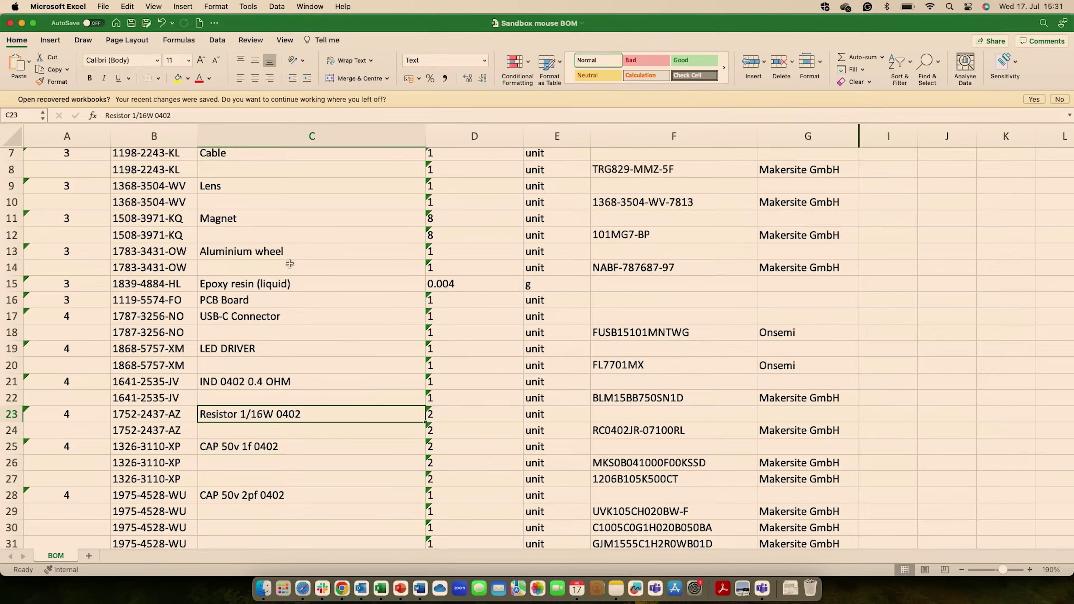
click(342, 588)
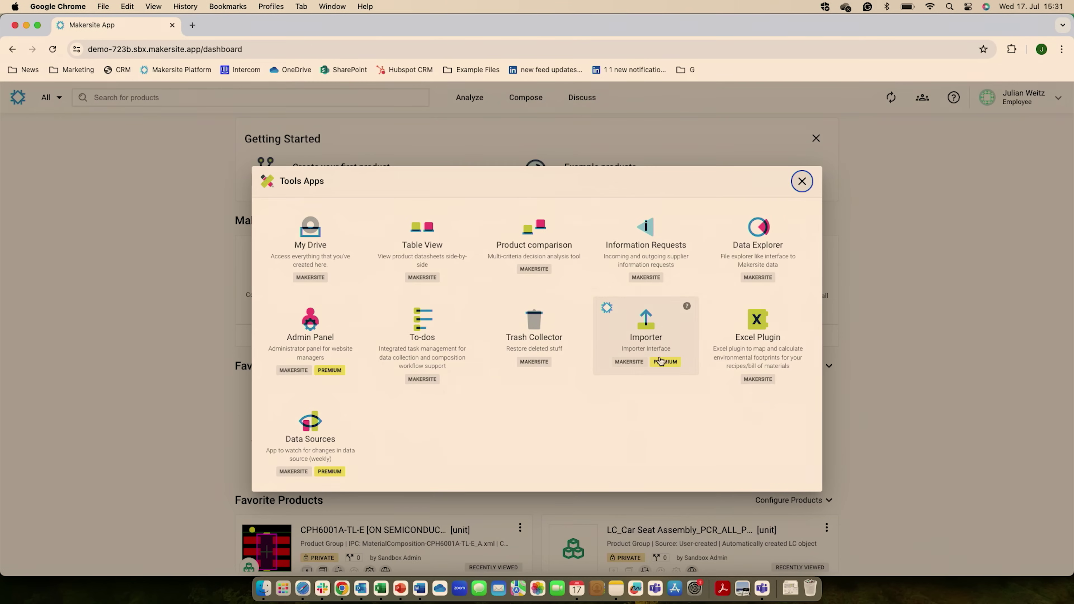
click(647, 329)
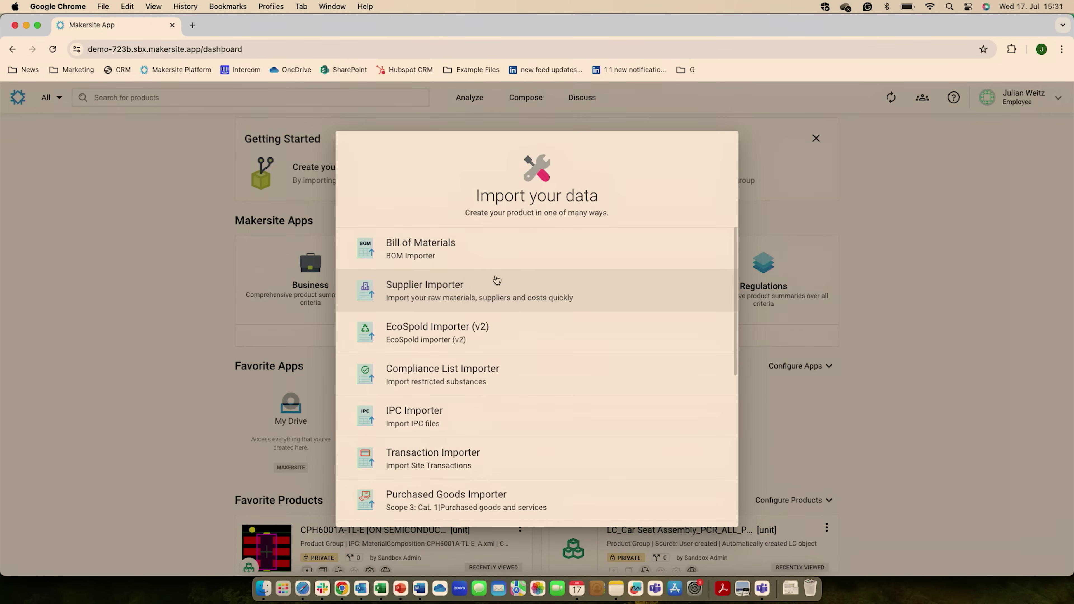
Step: Choose the Bill of Materials importer from the Import your data options
click(510, 257)
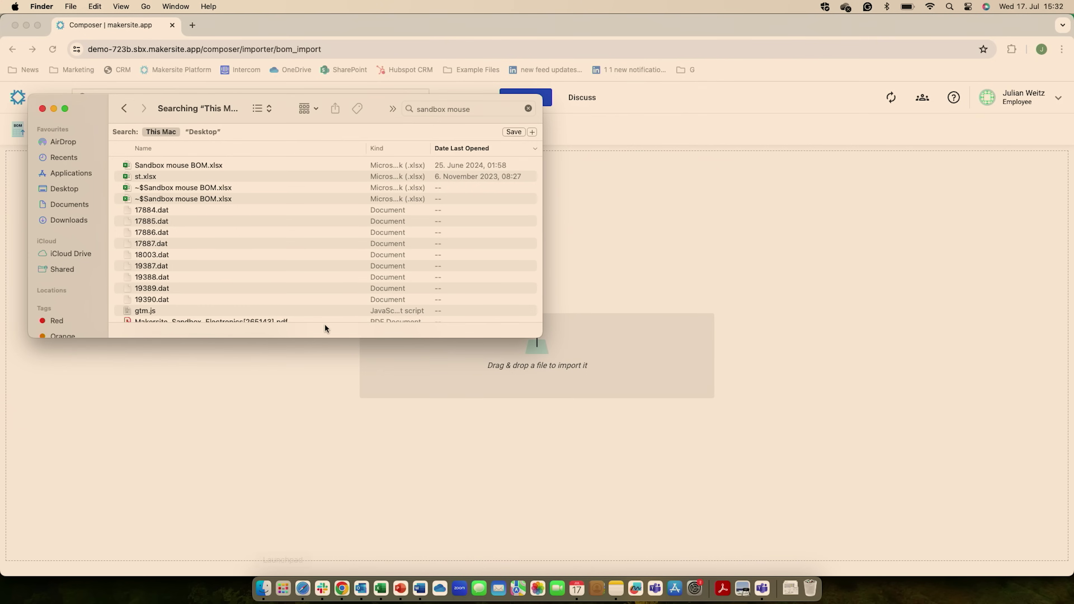
Step: Import Sandbox mouse BOM.xlsx from the Finder results so all 21/21 items are mapped
drag(177, 168, 425, 376)
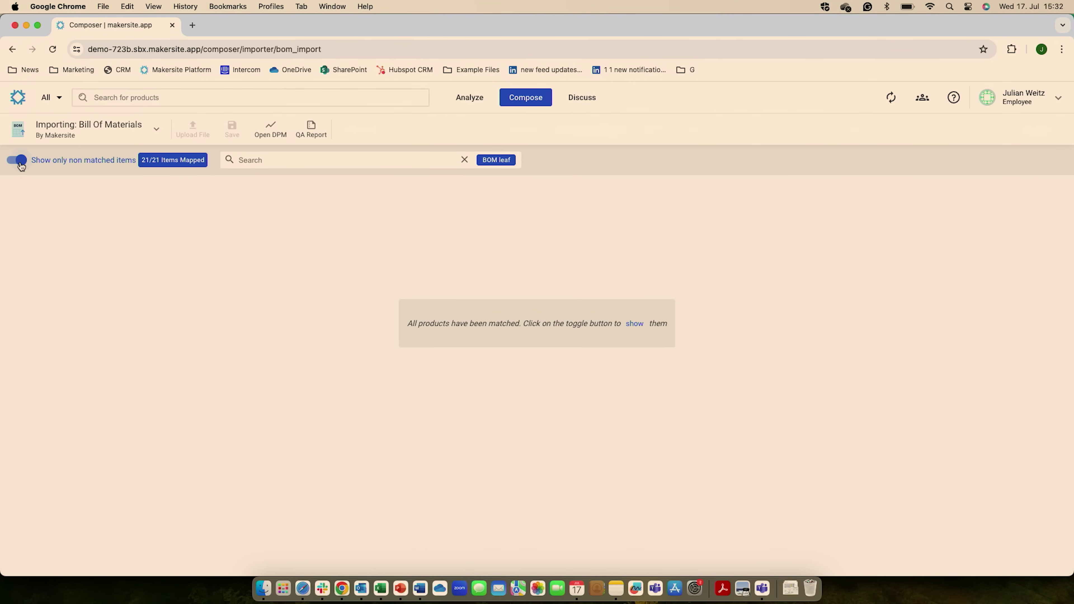
Step: Toggle the non-matched items filter off and on, then open the DPM overview showing 10.37 $
click(20, 161)
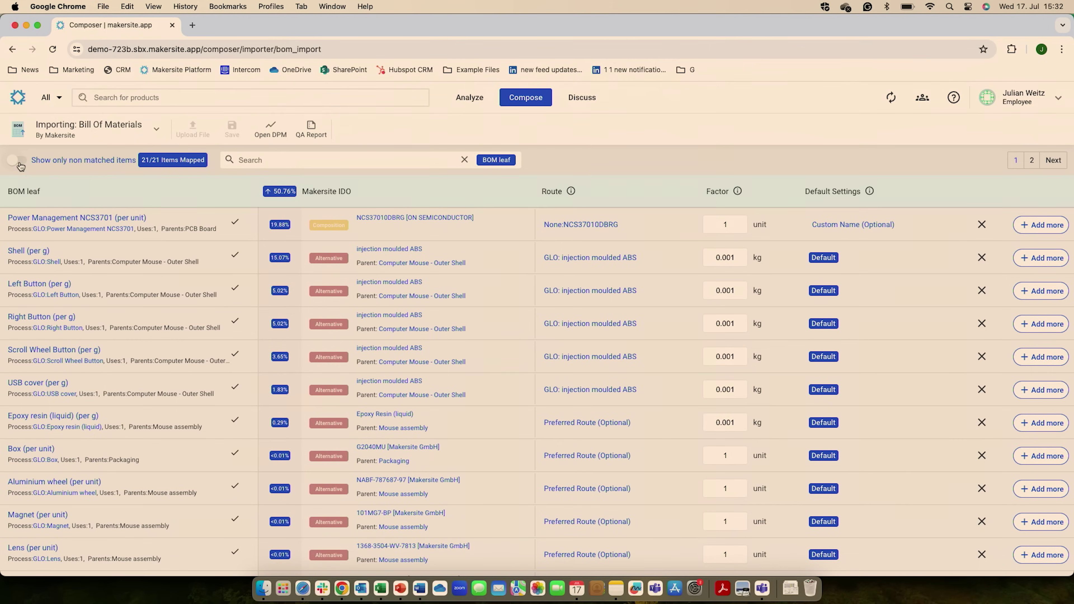
click(19, 163)
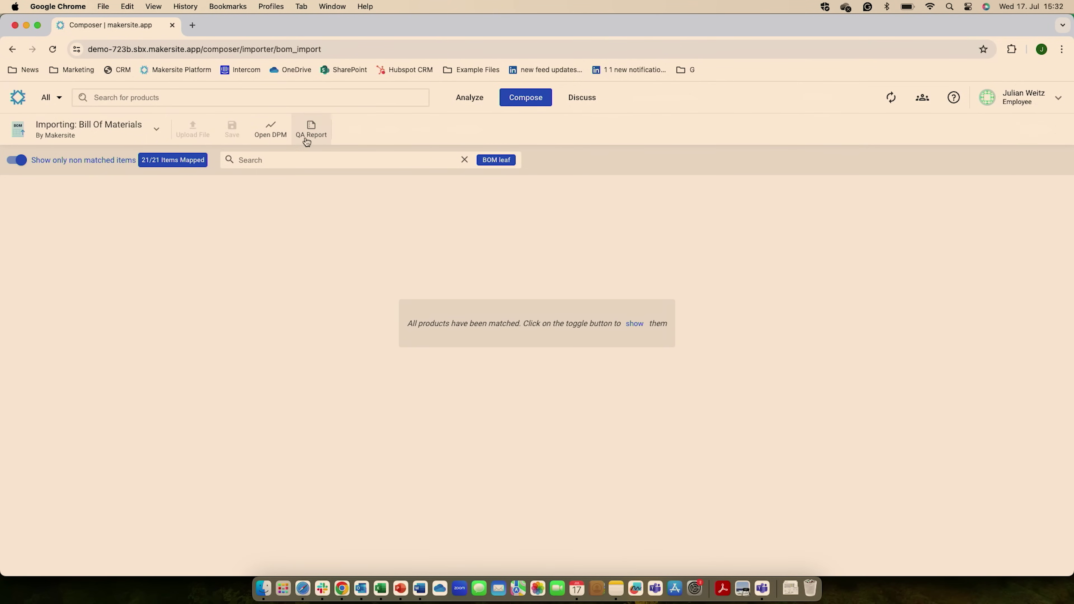
click(268, 134)
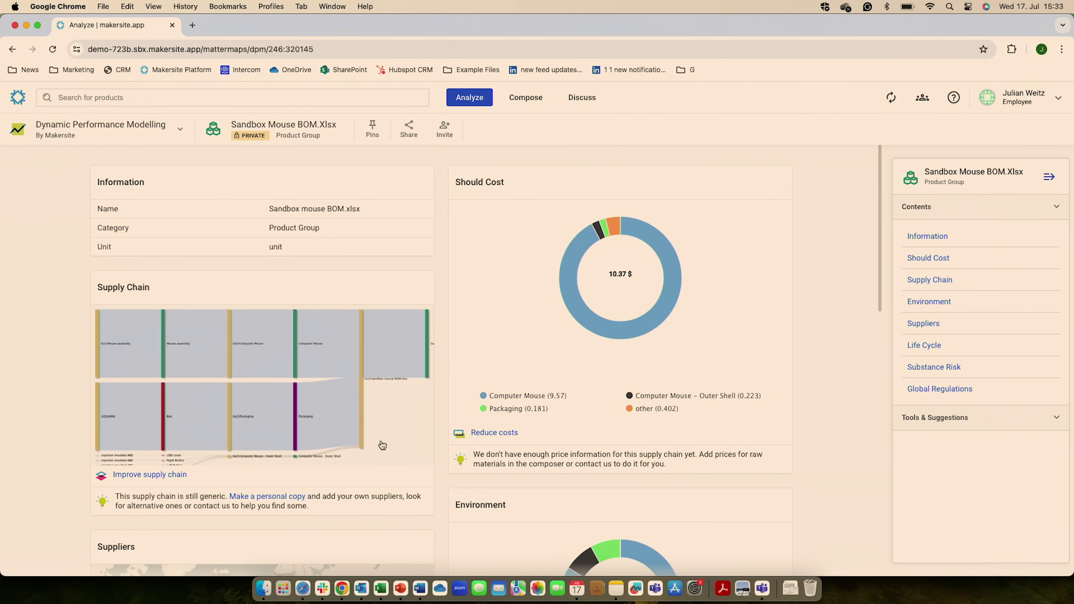
scroll(379, 444, down, 2)
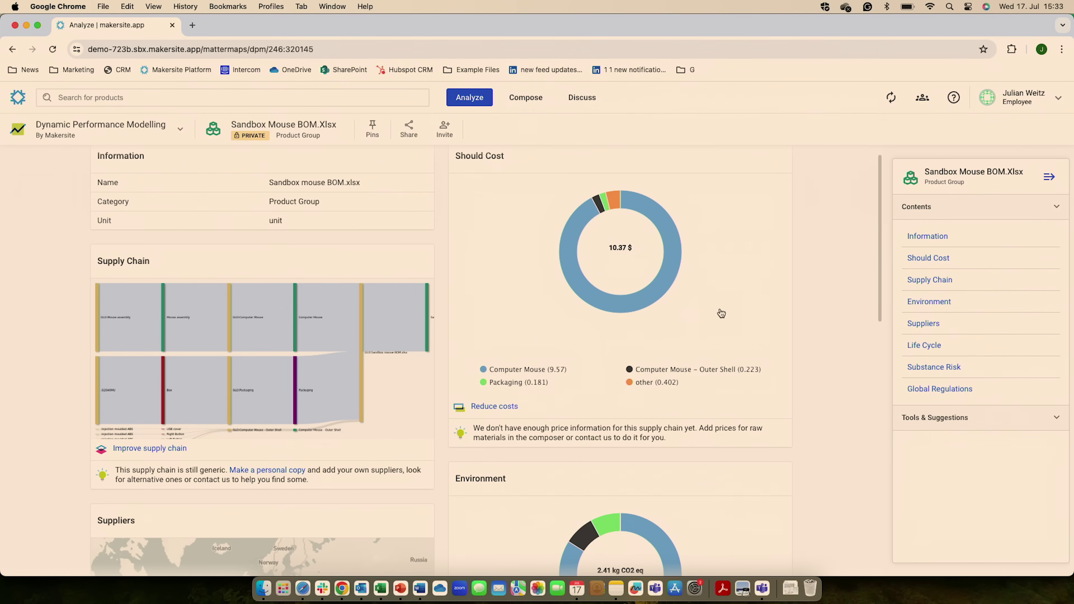
scroll(830, 334, down, 5)
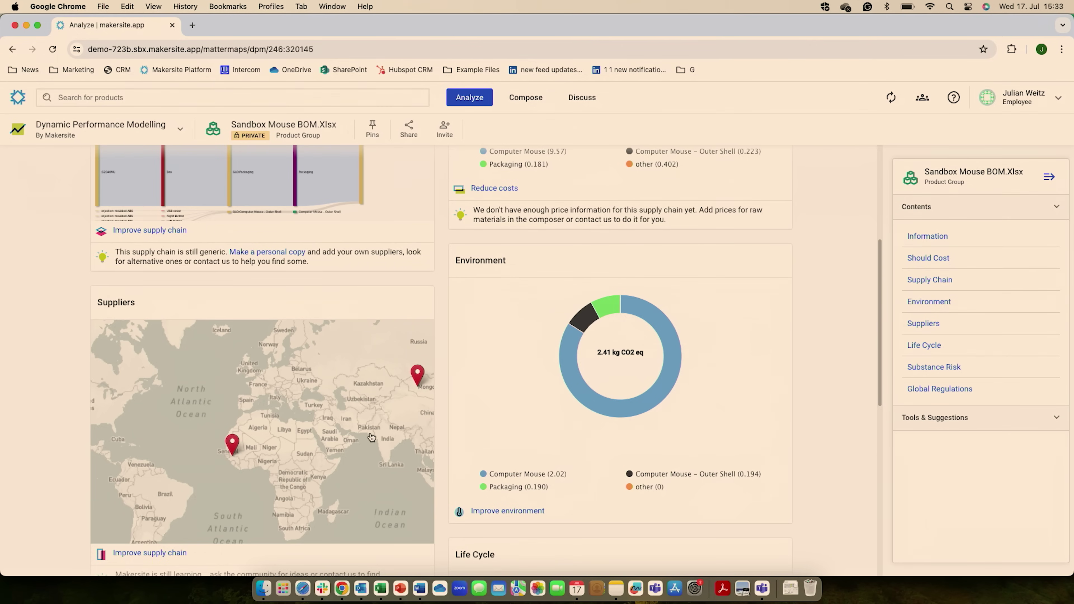
scroll(372, 437, down, 1)
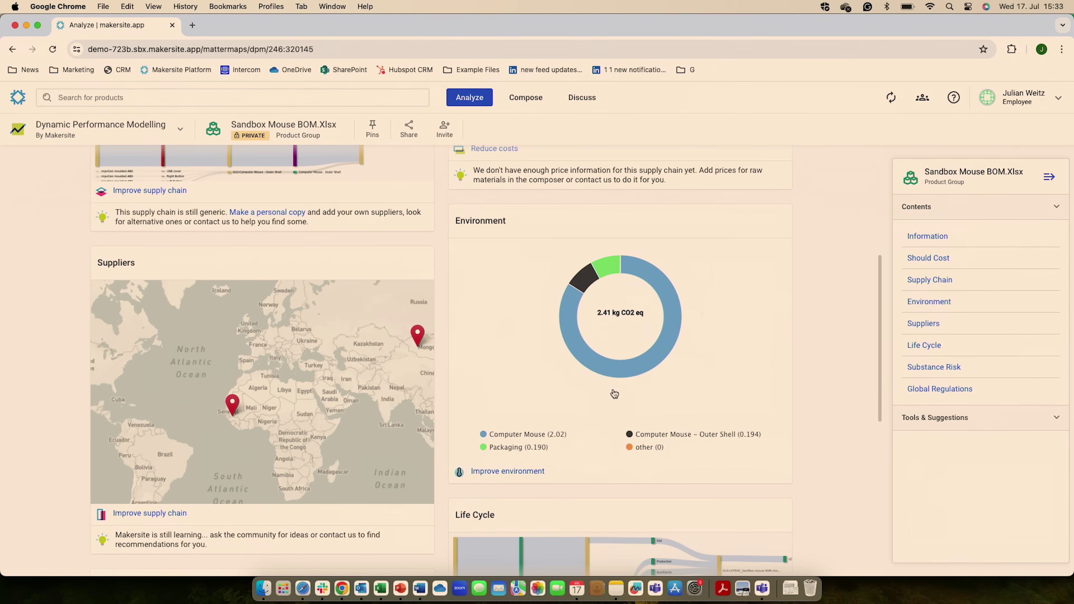
scroll(614, 394, down, 1)
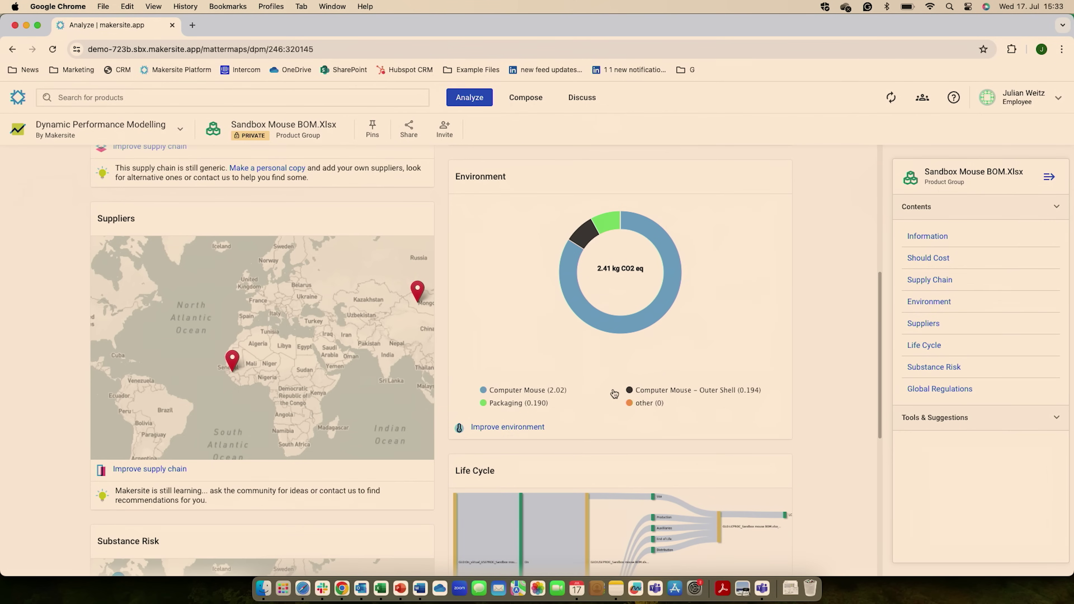
scroll(614, 394, down, 2)
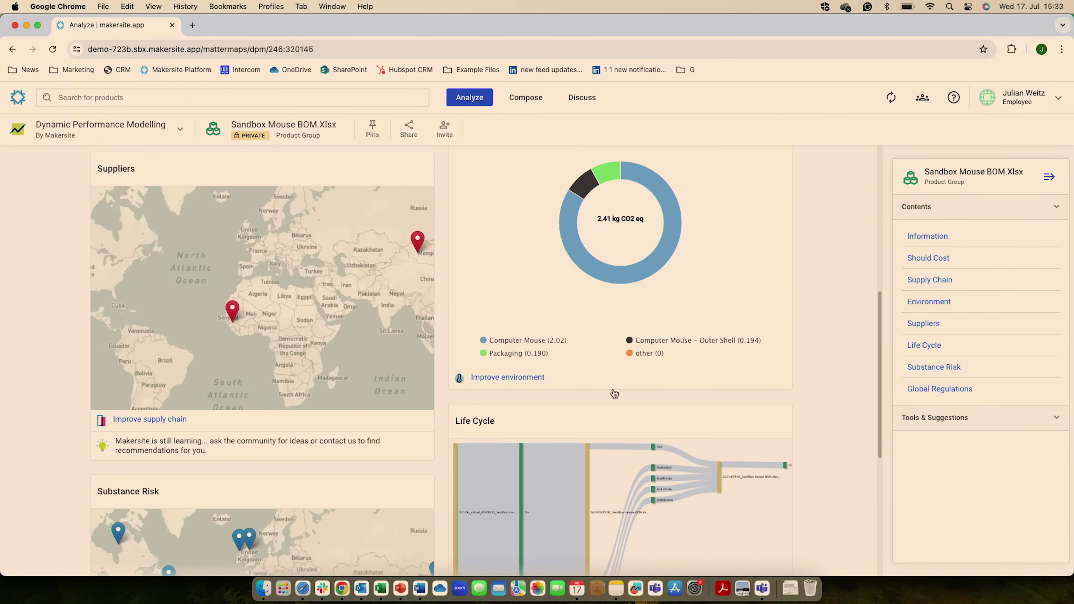
scroll(363, 404, down, 4)
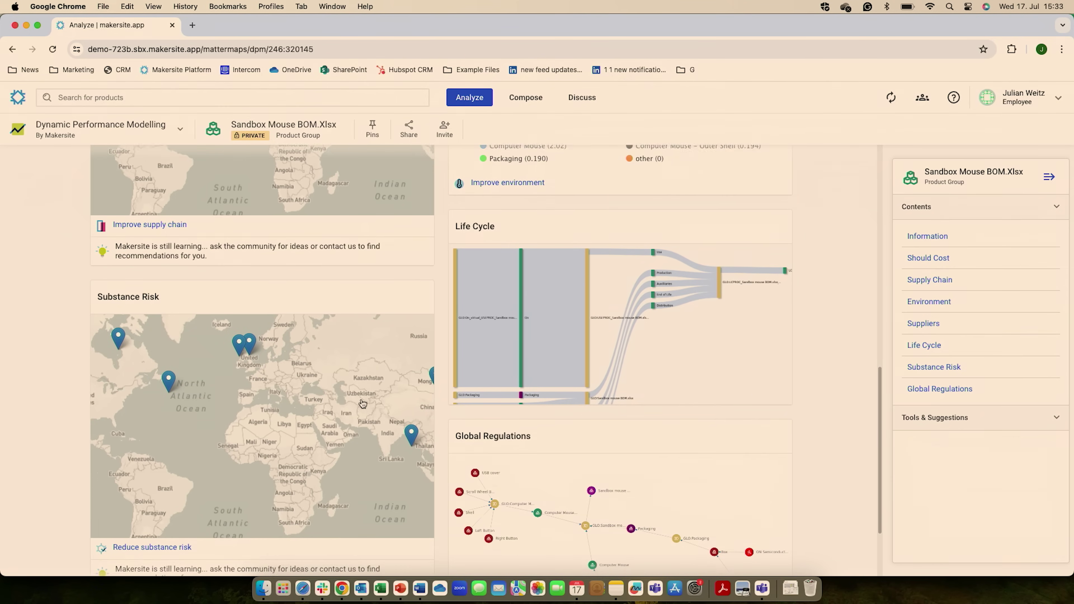
scroll(361, 404, down, 2)
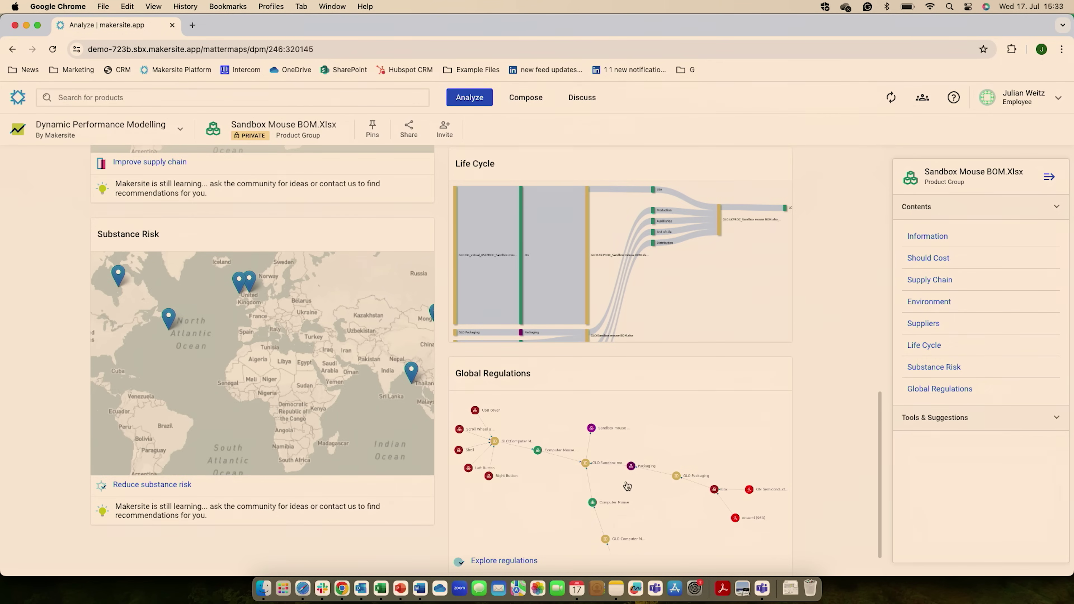
scroll(822, 285, up, 15)
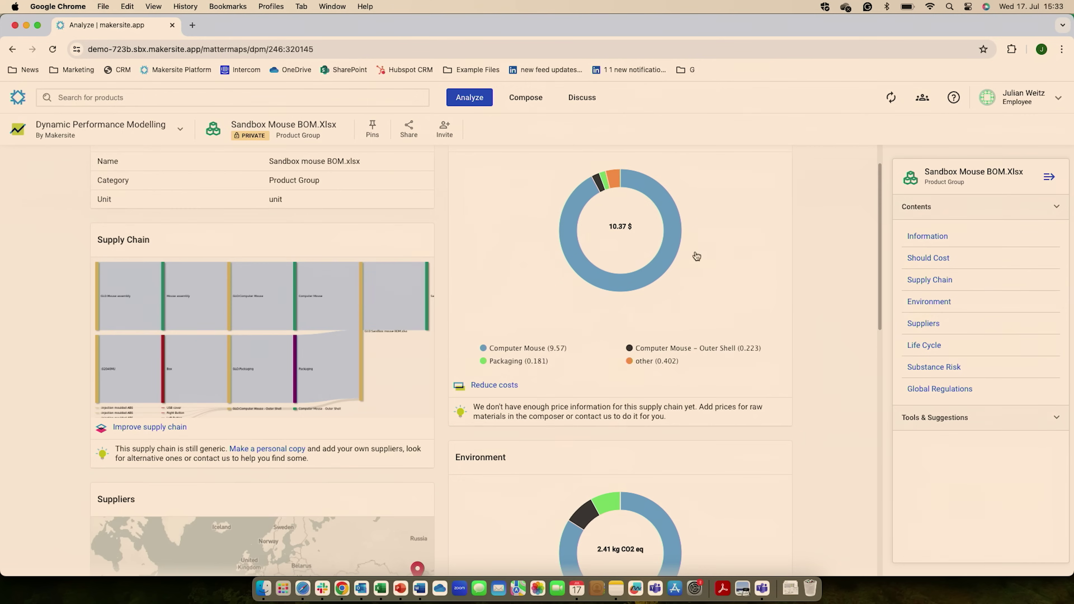
click(179, 133)
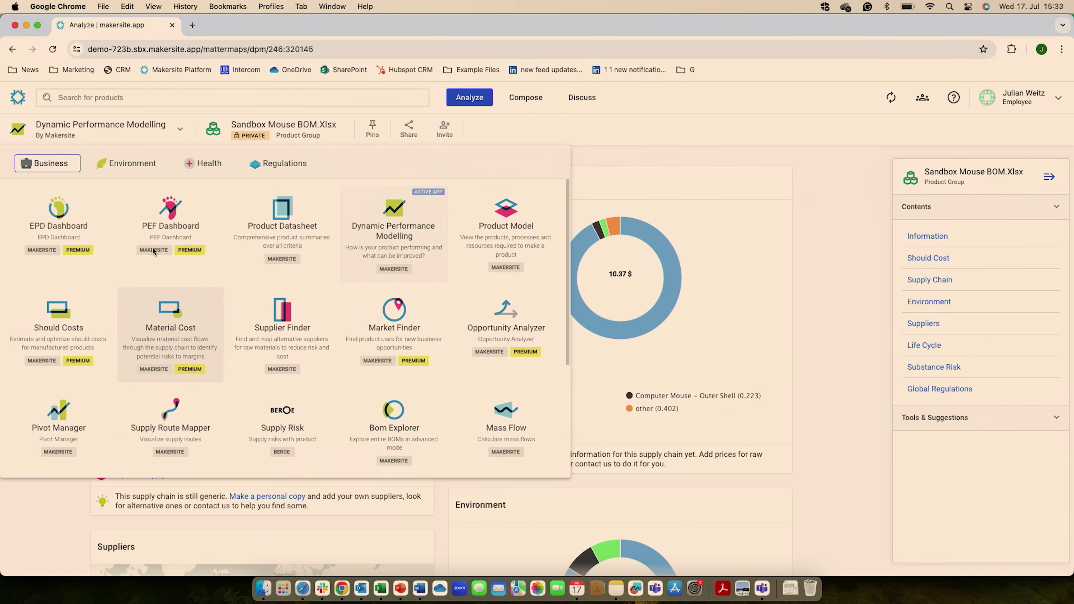
Step: Browse the Health and Regulations app tabs and bring up the Climate Change – Total analysis
click(129, 163)
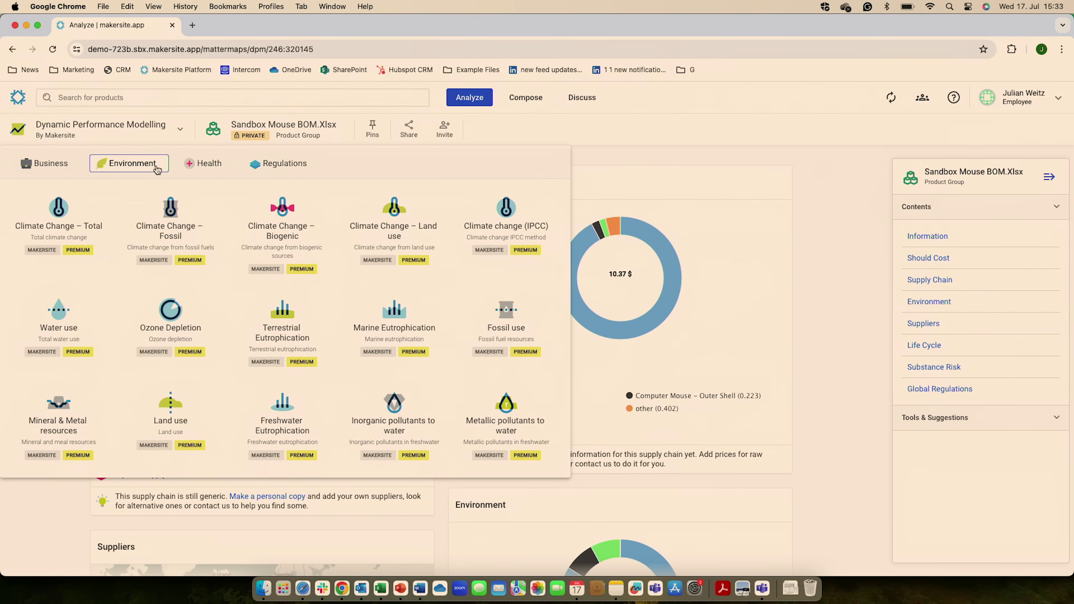
click(266, 169)
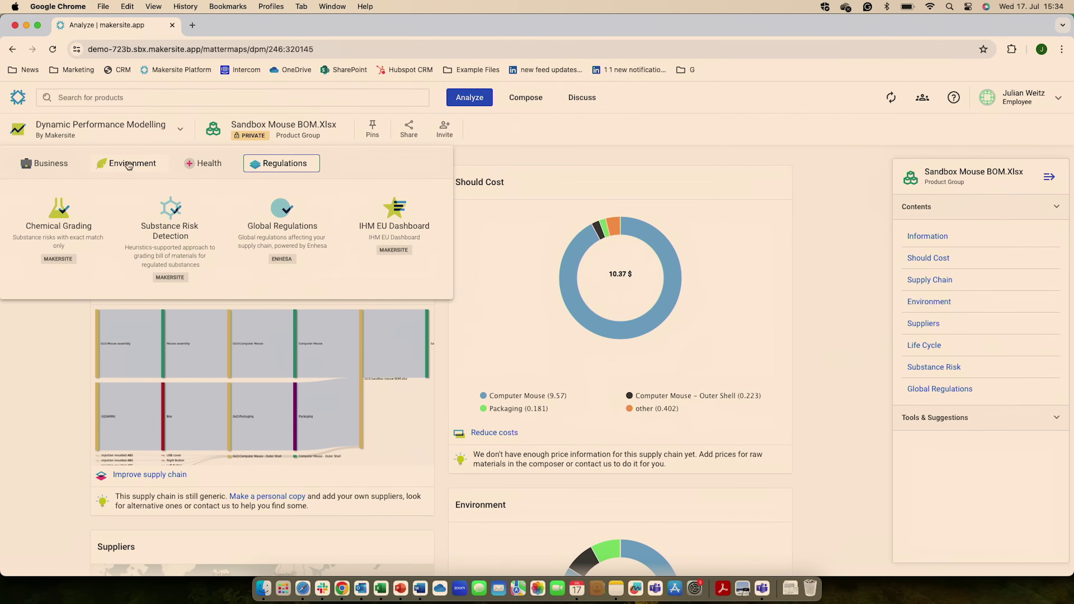
scroll(617, 423, down, 6)
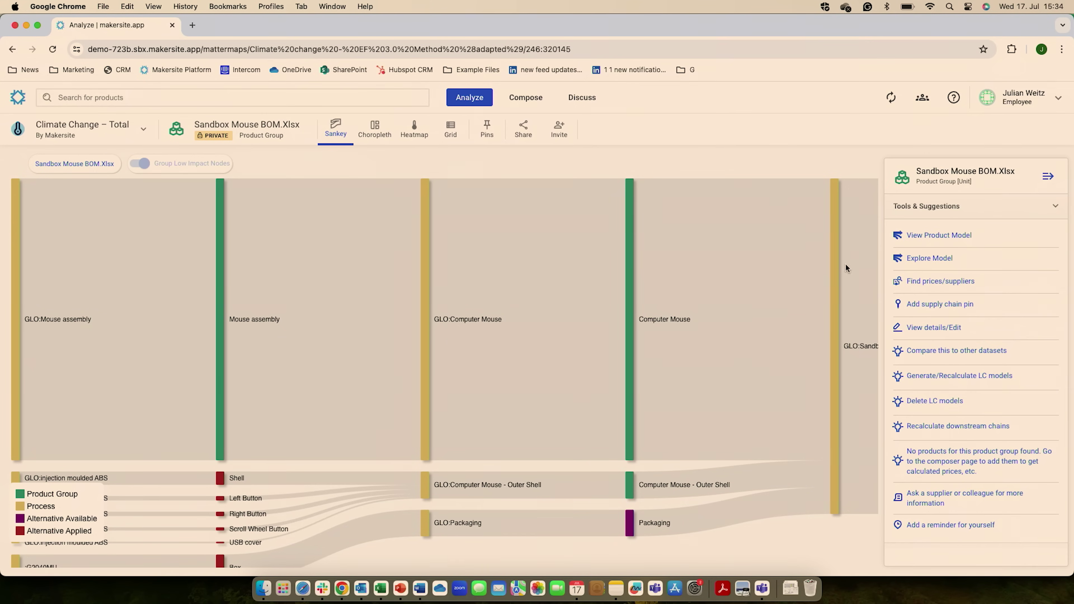
Step: Give the Sankey full width, fit it in view, and inspect the flow into Sandbox mouse BOM.xlsx
click(1047, 180)
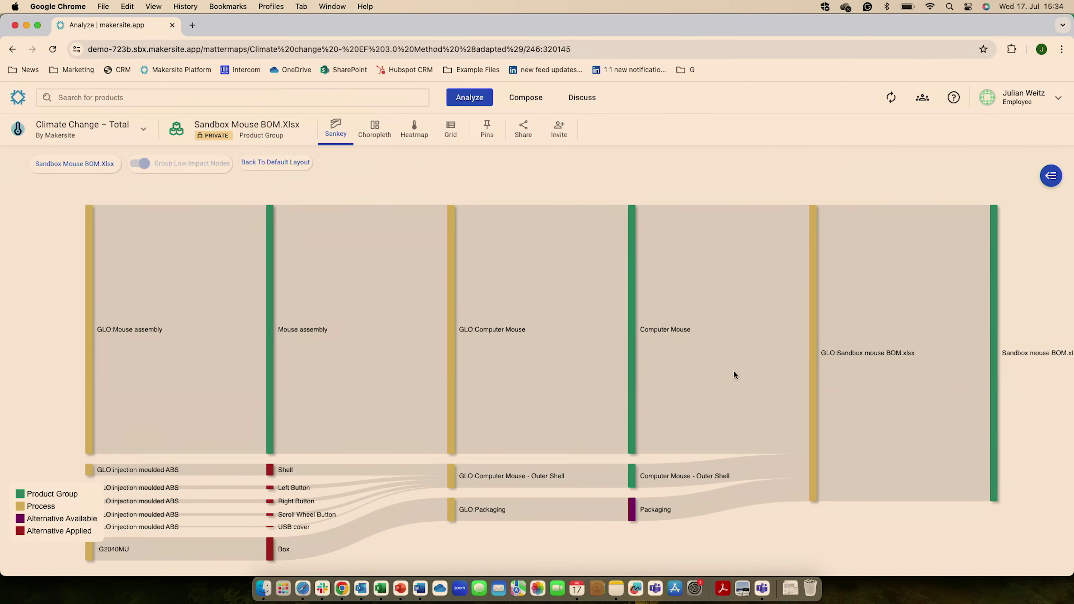
scroll(739, 363, down, 1)
drag(738, 363, 684, 356)
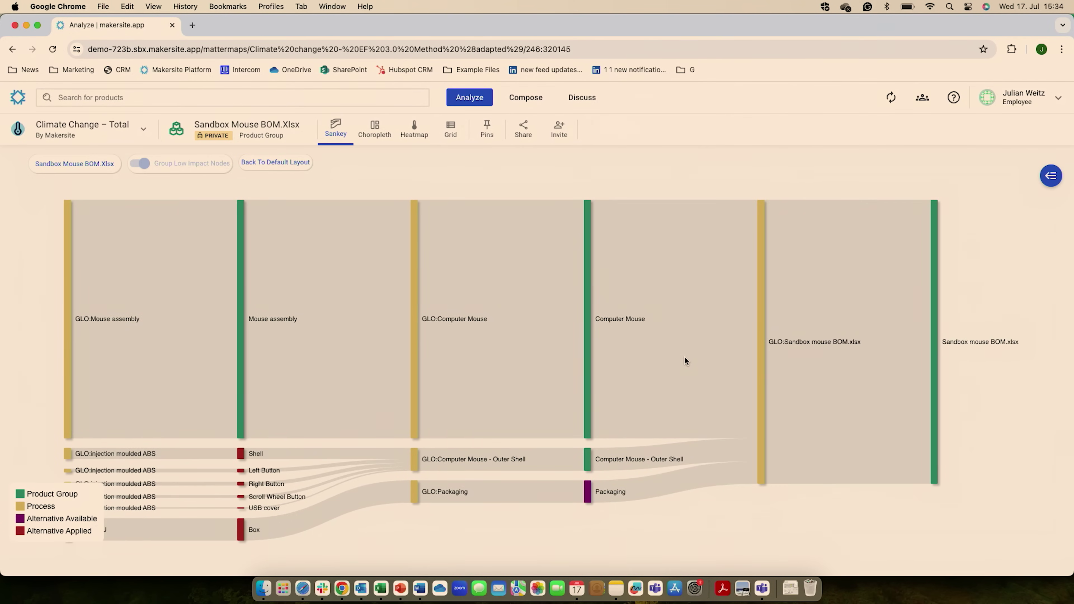
click(809, 289)
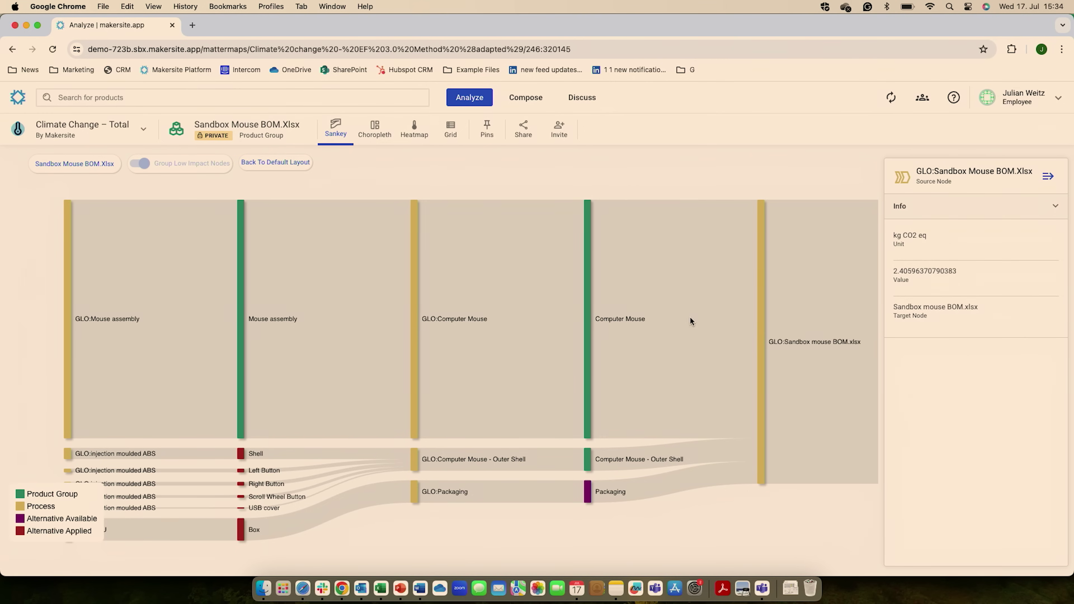
mouse_move(520, 334)
mouse_move(361, 361)
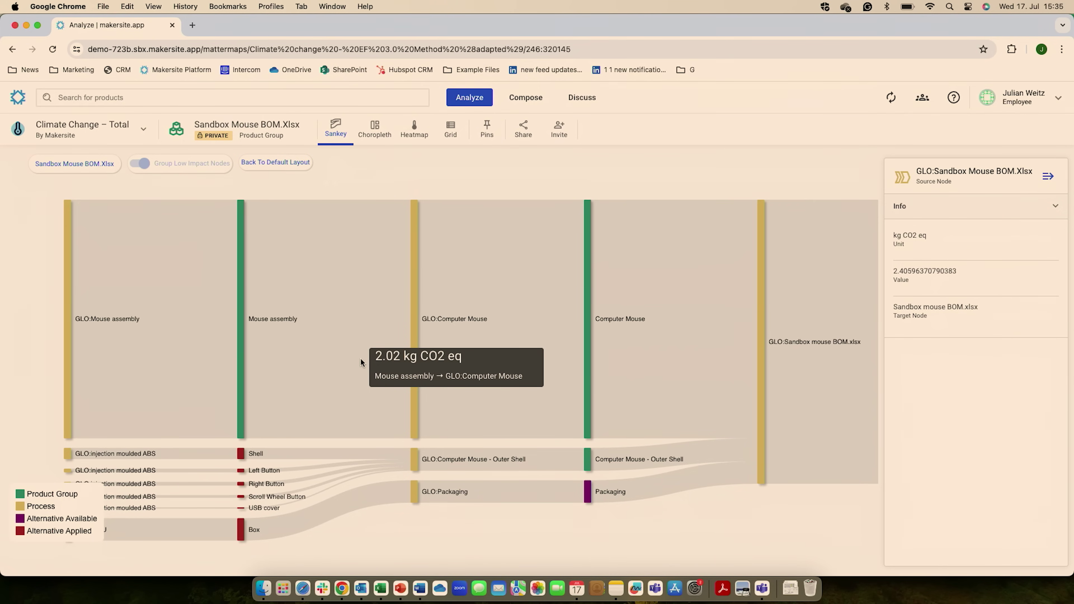
Step: Drill into the Mouse assembly node and widen the Sankey to show all columns
click(240, 327)
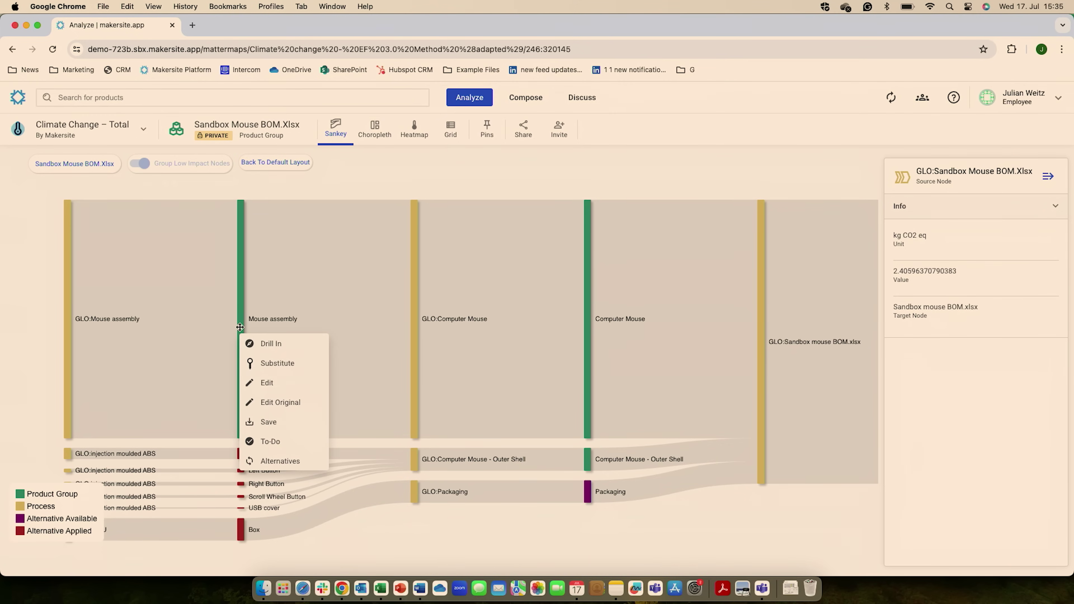
click(258, 344)
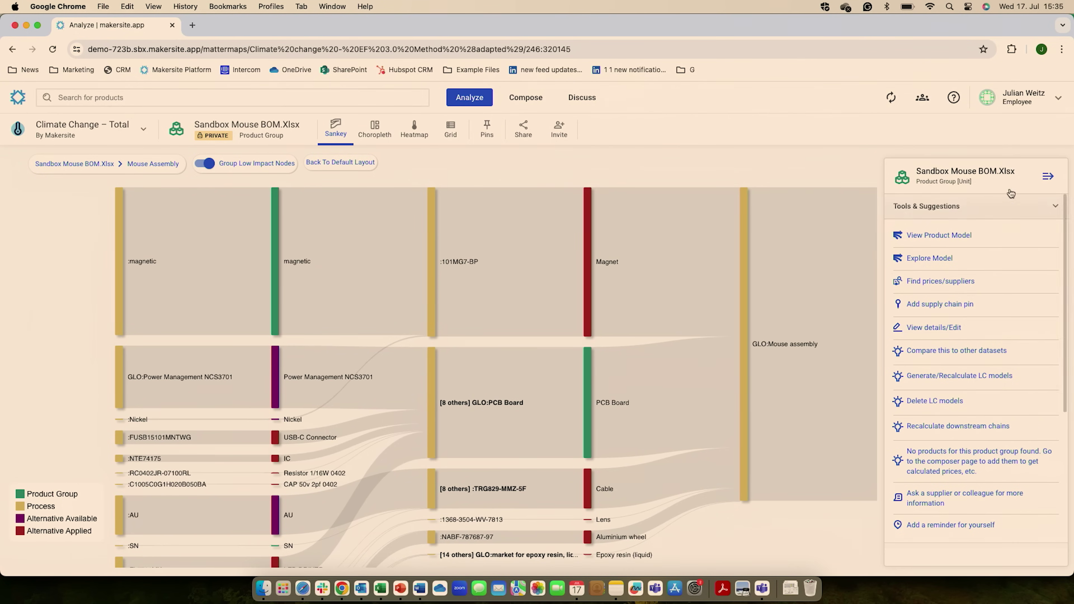
click(1048, 176)
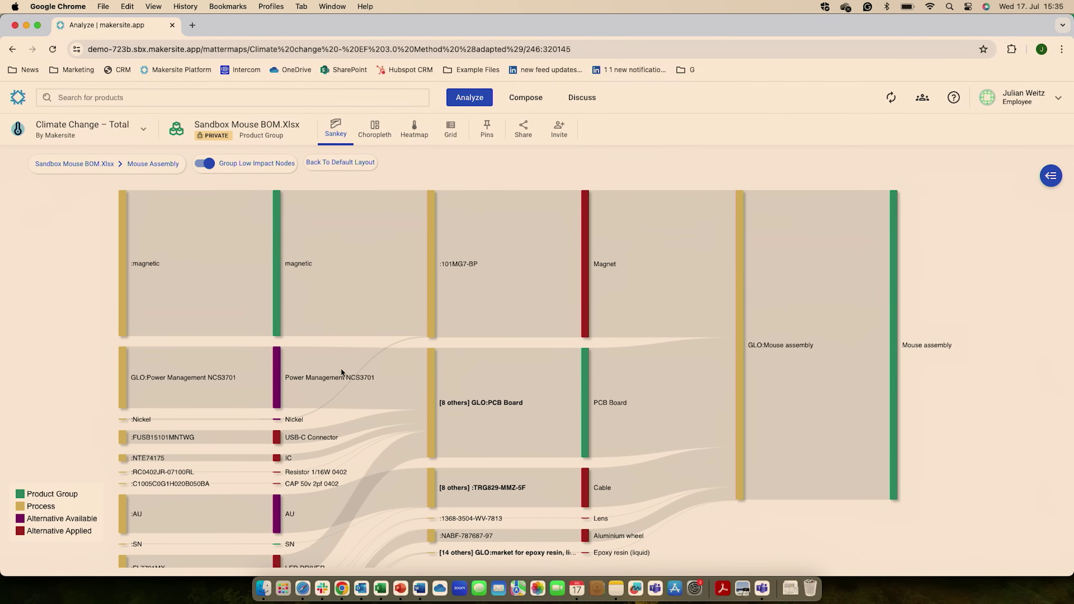
Step: Drill into Power Management NCS3701 and inspect the Die flow carrying 0.335 kg CO2 eq
click(278, 372)
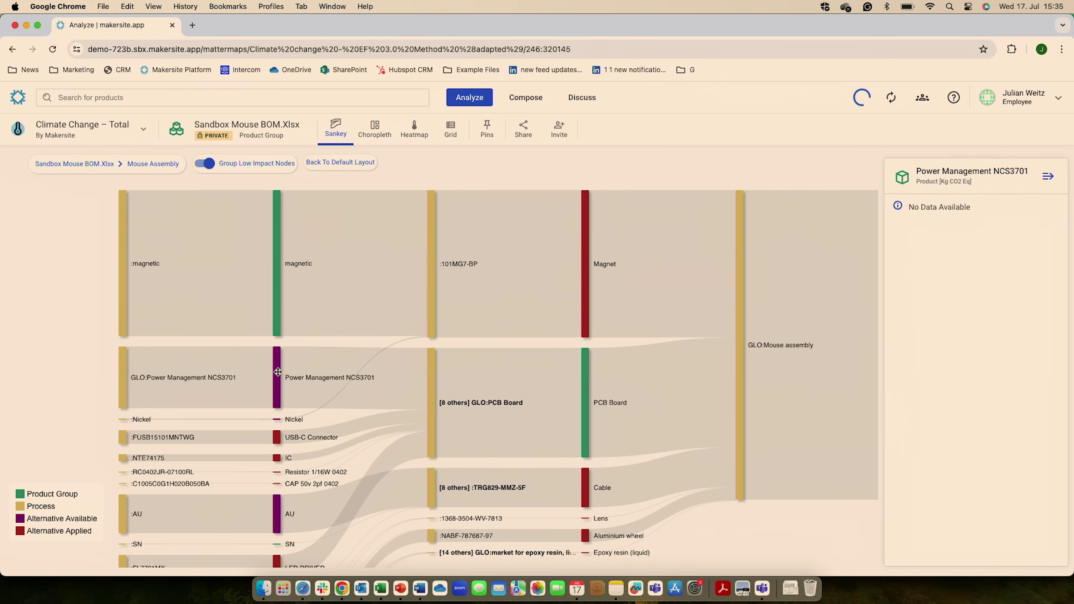
right_click(277, 372)
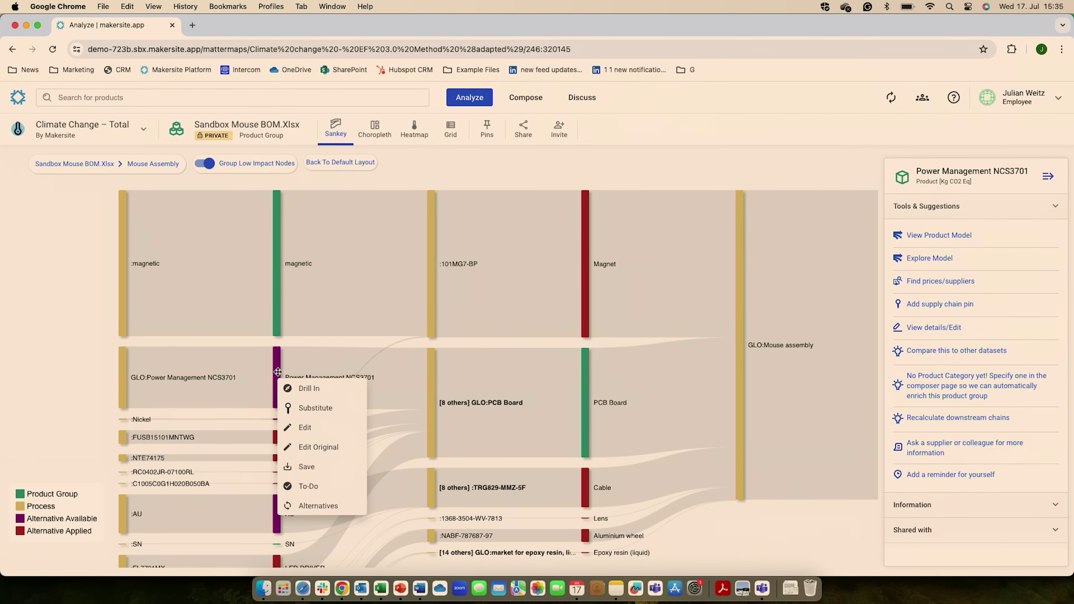
click(300, 388)
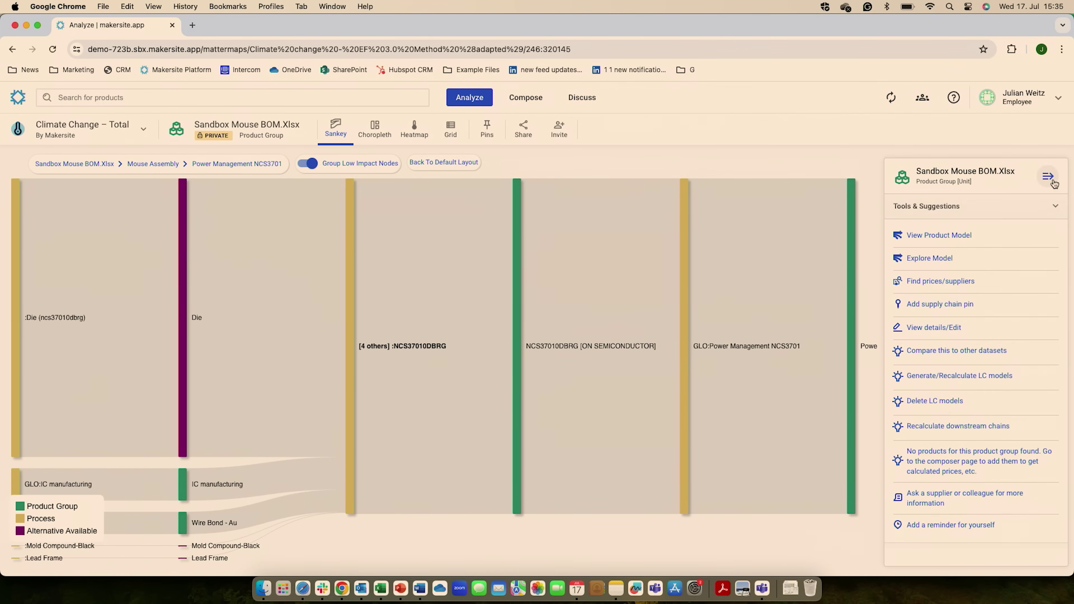
click(1053, 182)
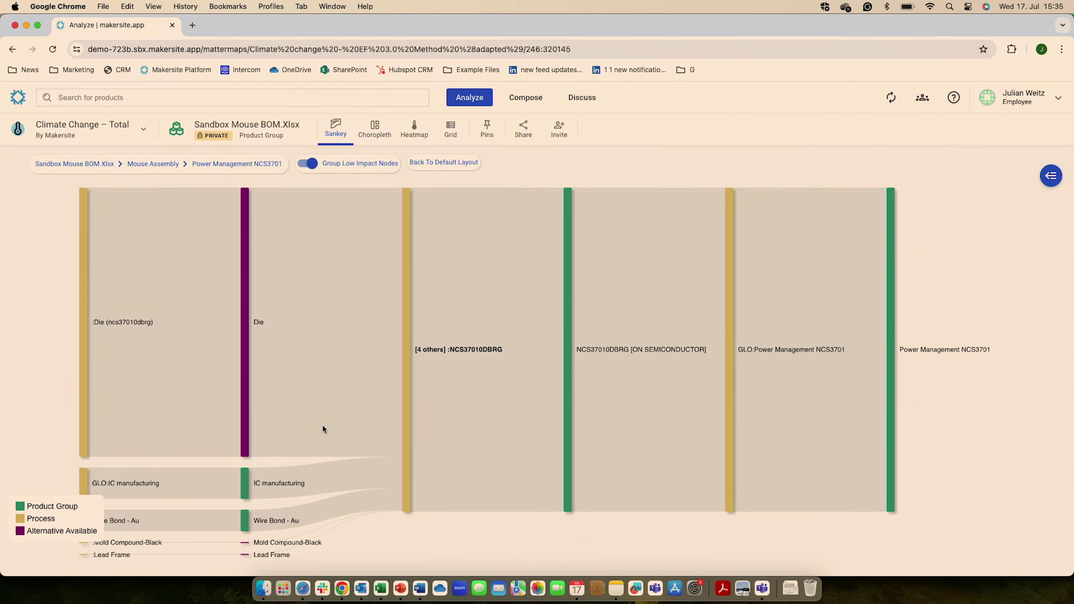
click(328, 360)
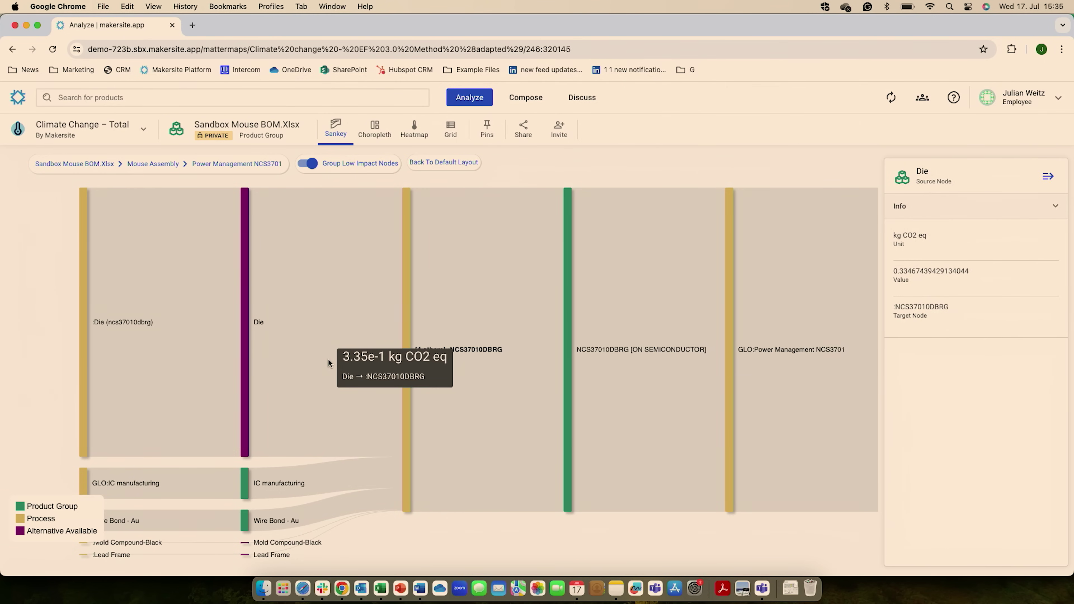
Step: Back at Mouse Assembly level, substitute Ecoinvent Copper for the AU gold node and apply it
click(158, 167)
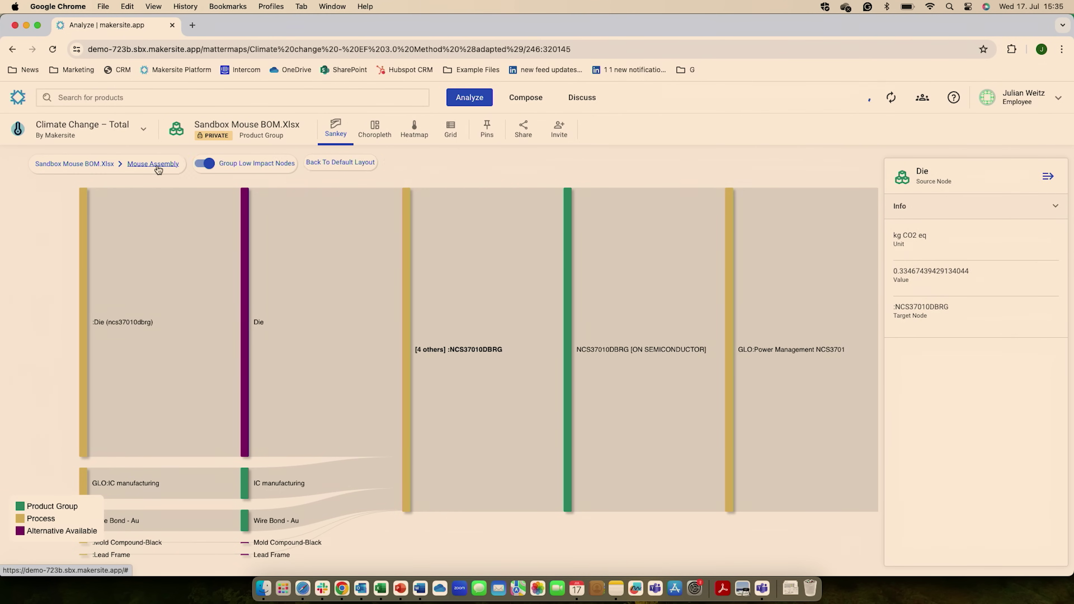
scroll(249, 439, down, 3)
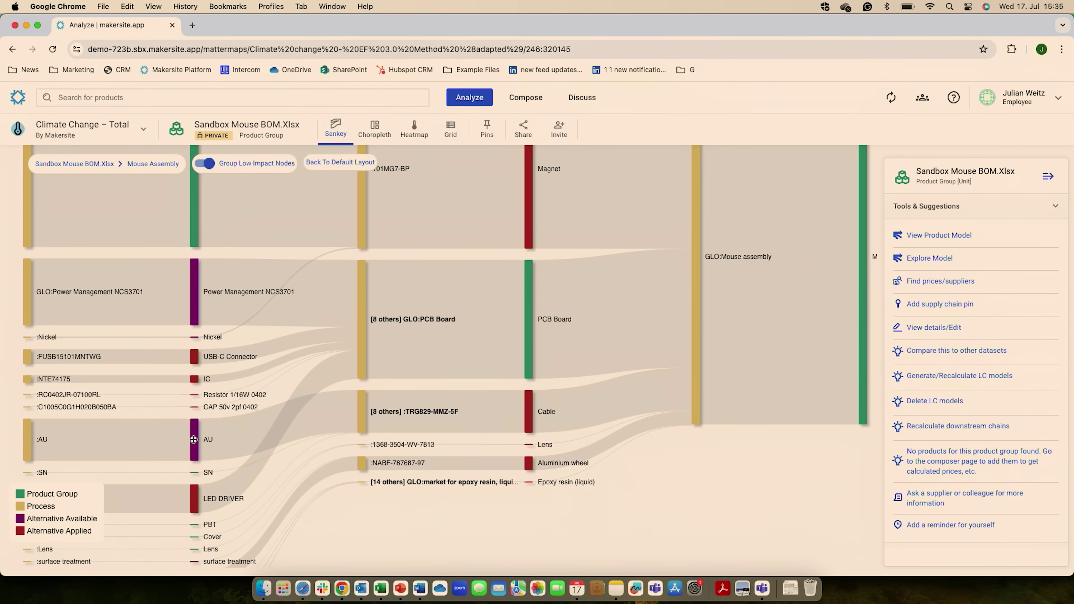
click(193, 439)
click(229, 477)
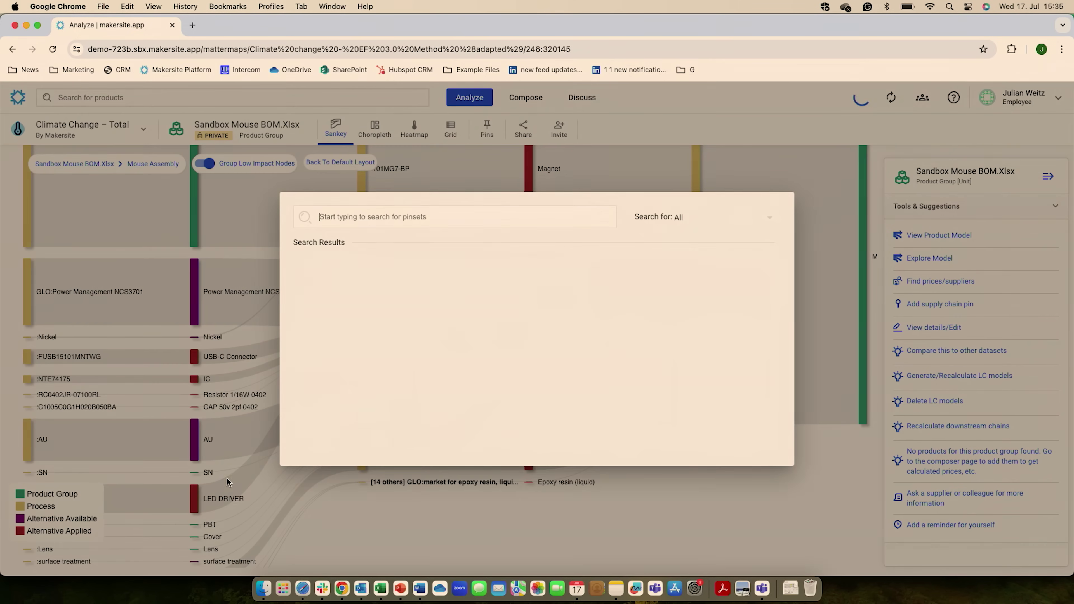
text(copper)
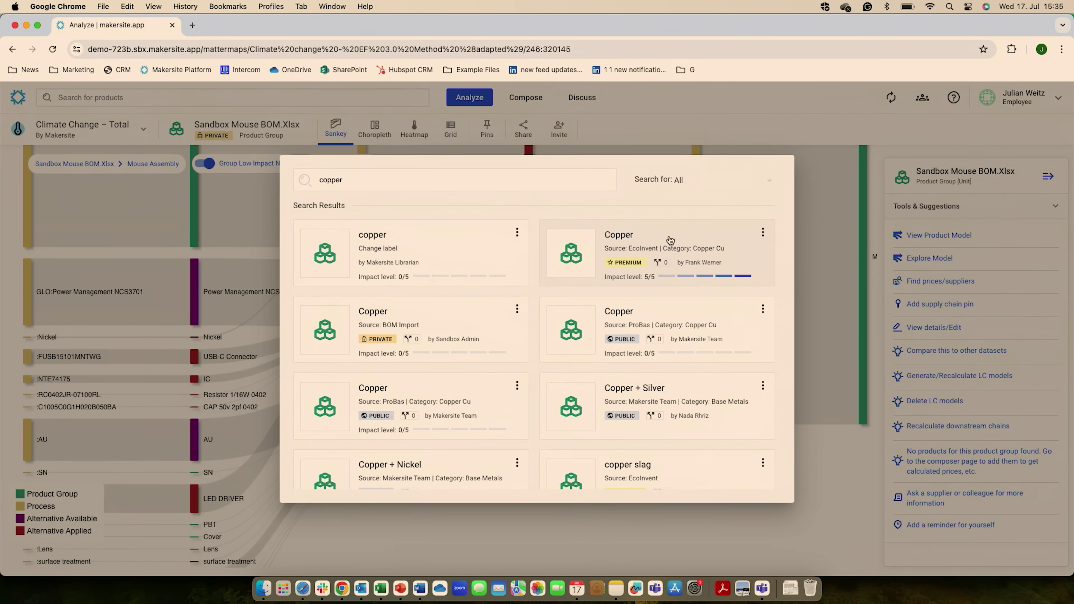
click(670, 239)
click(721, 455)
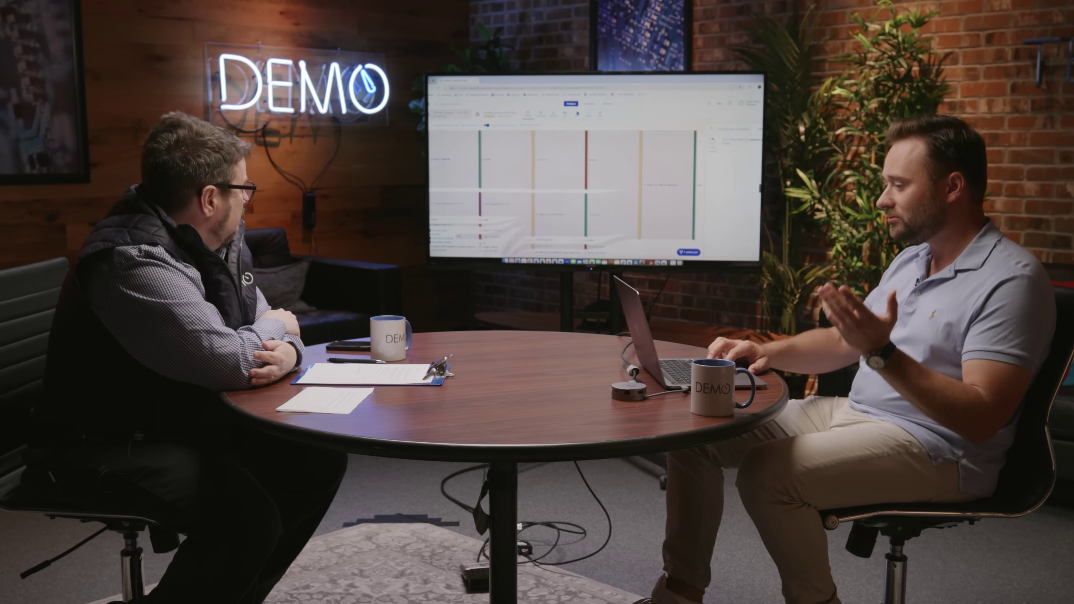
Step: Open the Pivot Manager from the Business apps and scroll through its report list
click(142, 130)
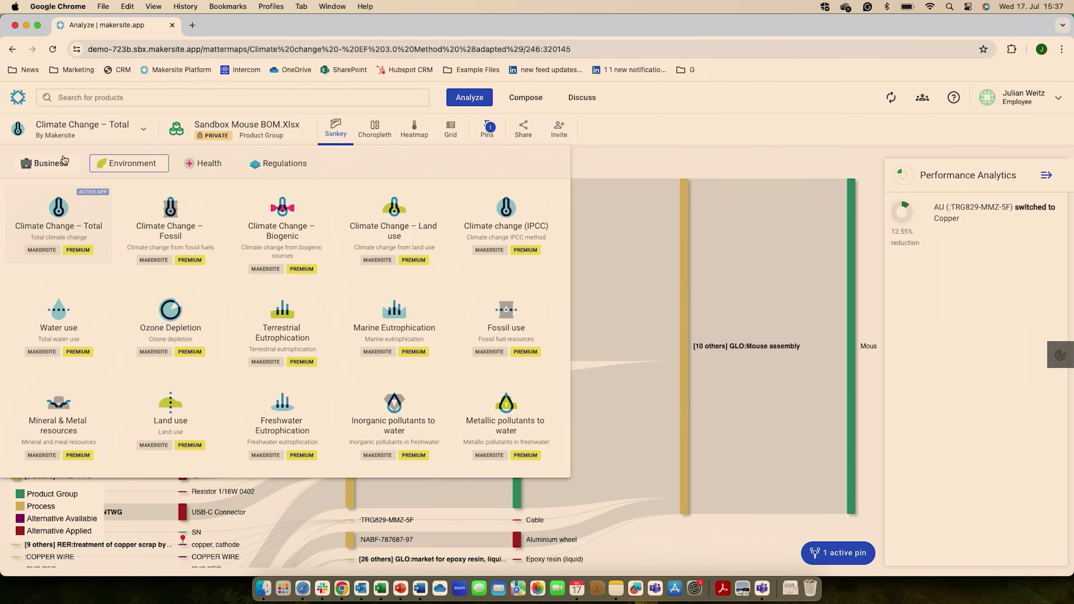
click(62, 168)
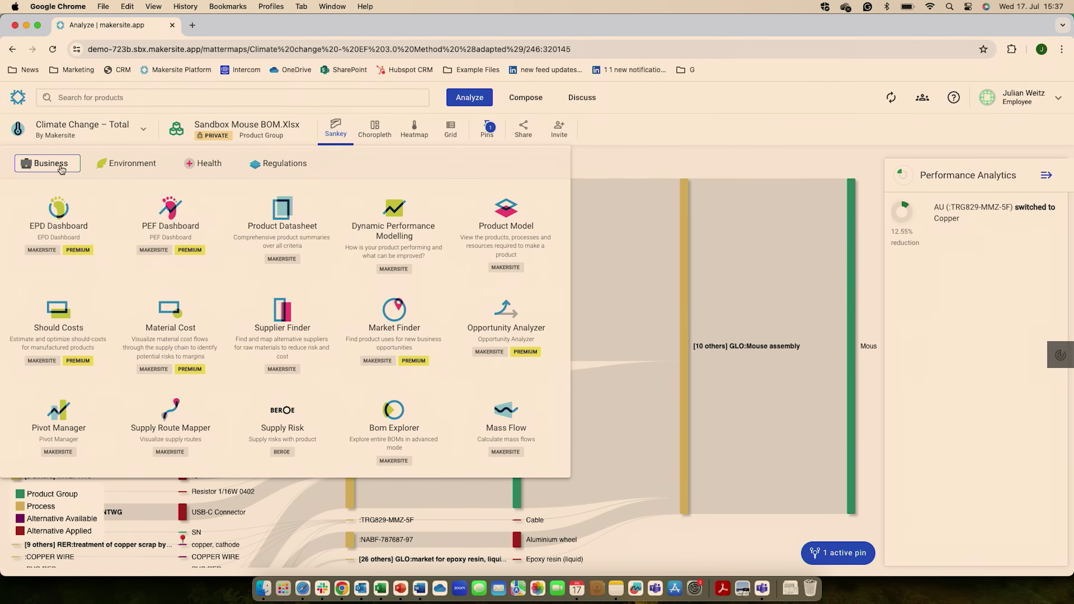
scroll(397, 337, down, 1)
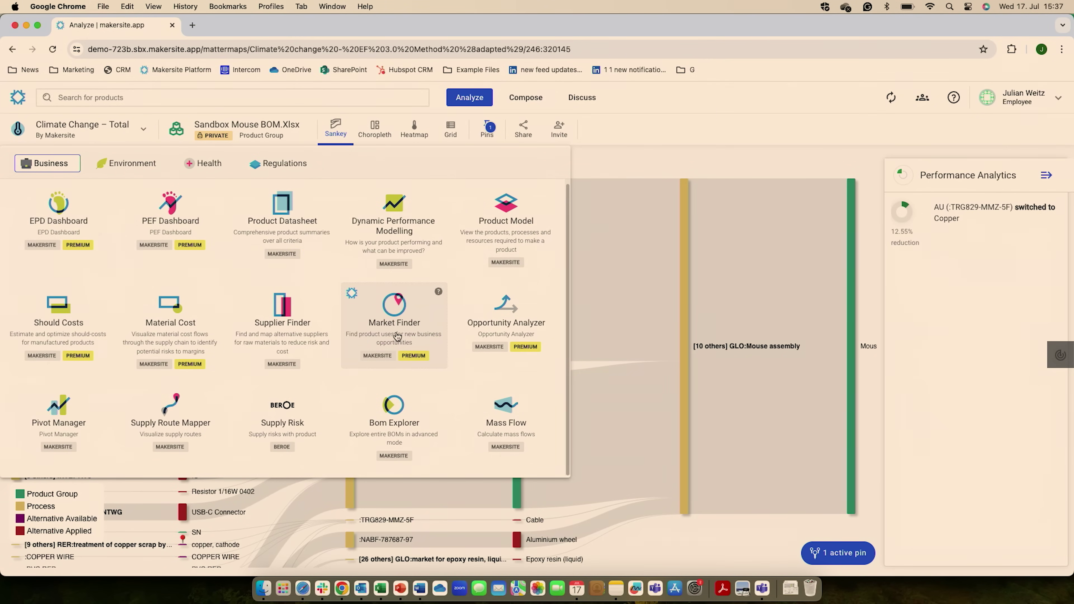
click(59, 423)
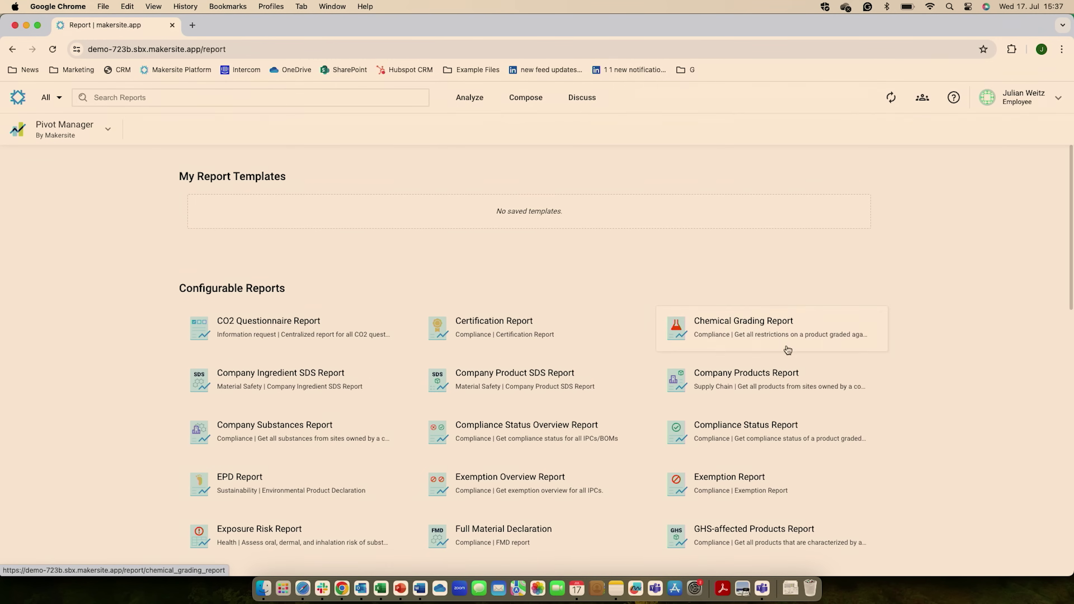
scroll(924, 463, down, 1)
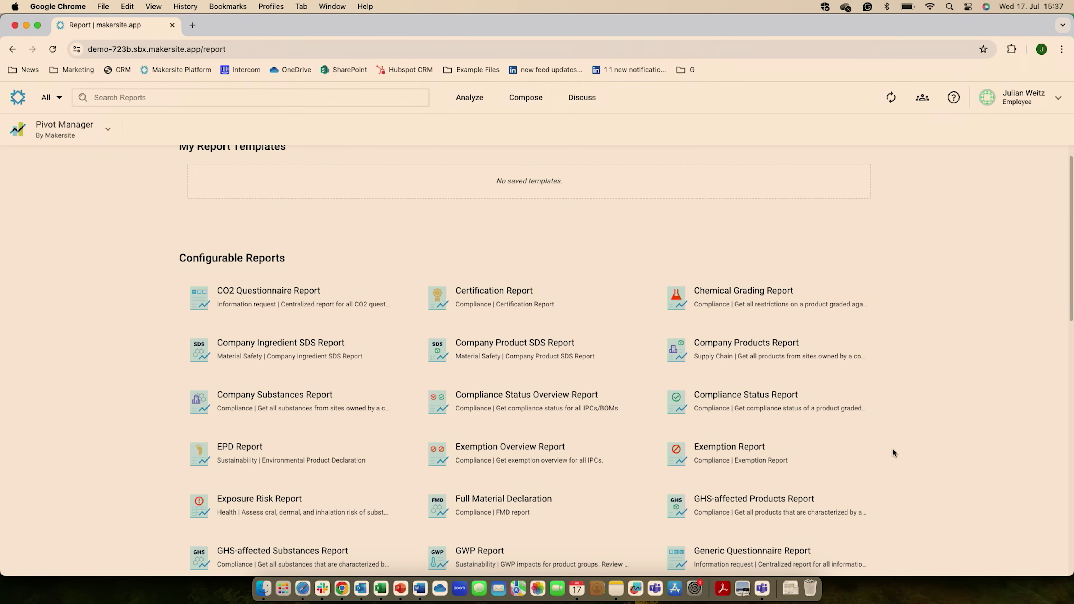
Step: Start a Compliance Status Report with Sandbox mouse BOM.xlsx as the product
click(784, 409)
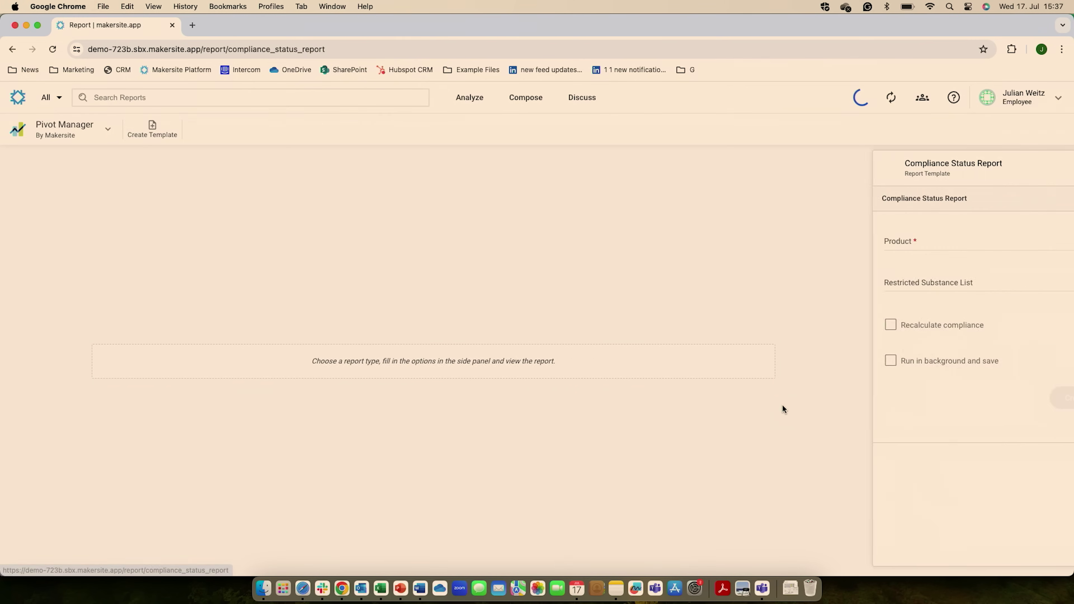
text(sandbox)
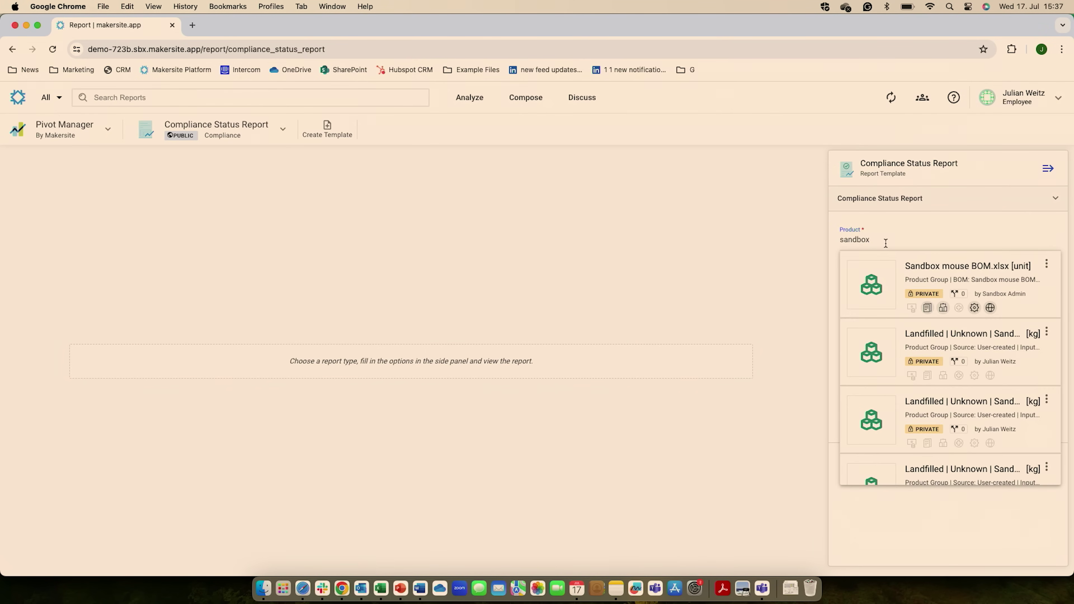
click(947, 261)
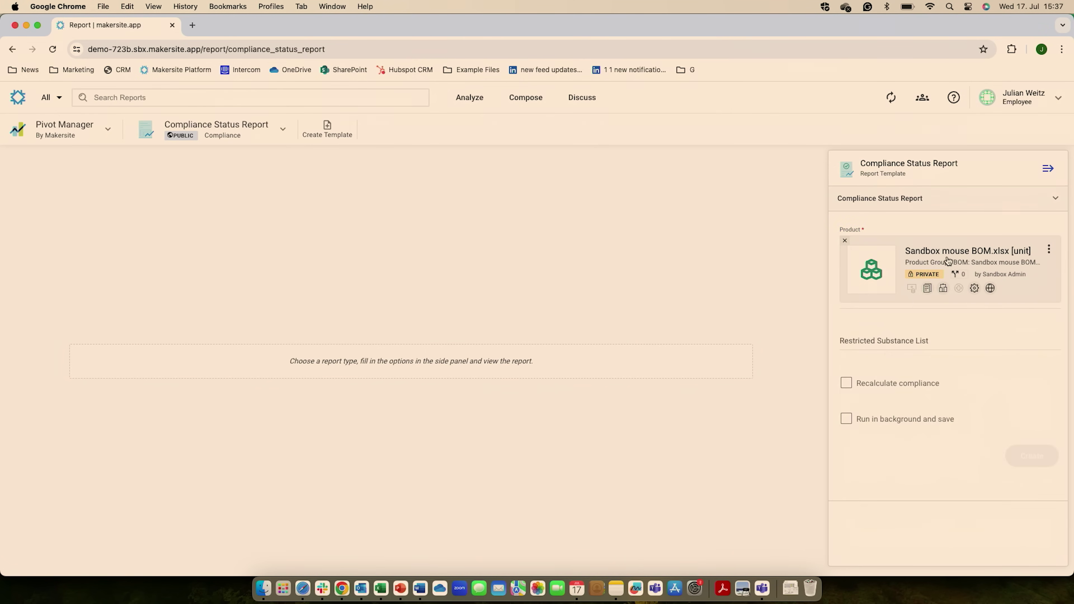
Step: Select EUROHS-1907 as the restricted substance list, create the report, and widen its table
click(894, 341)
text(1908)
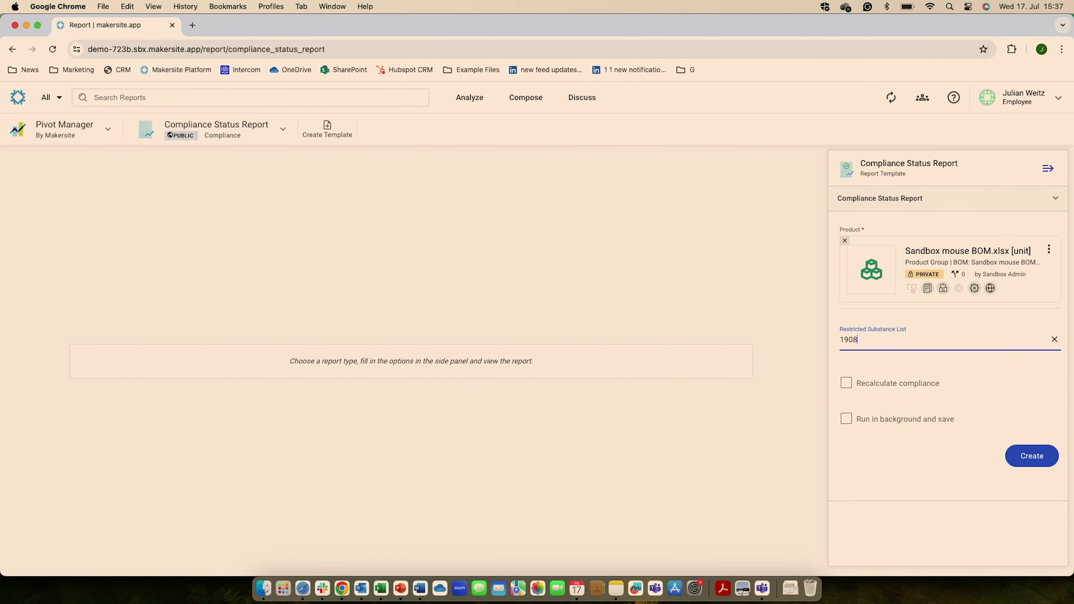
key(BackSpace)
text(7)
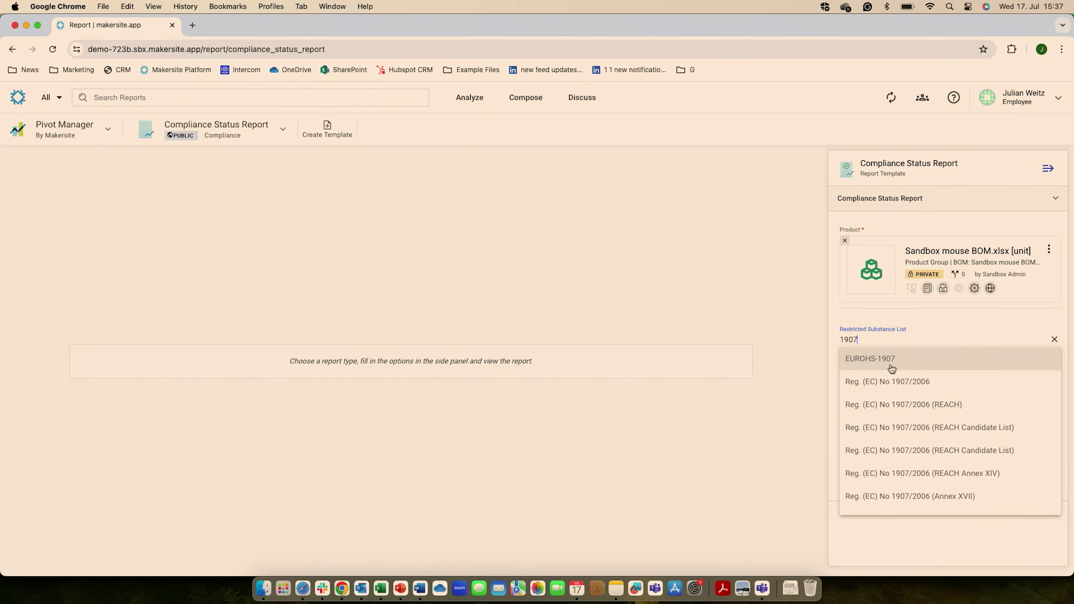
click(900, 360)
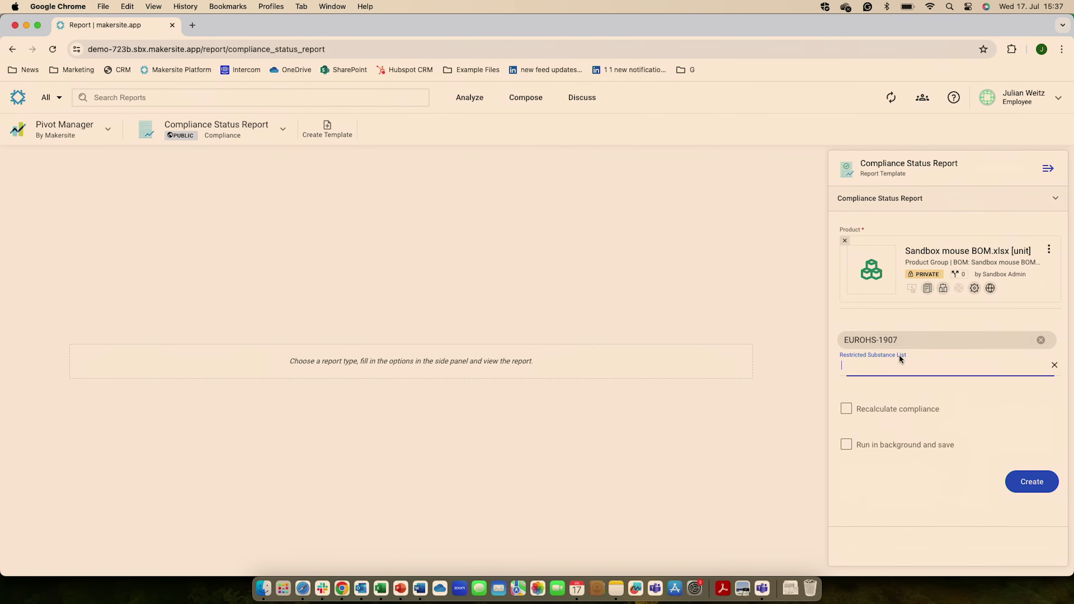
click(1032, 486)
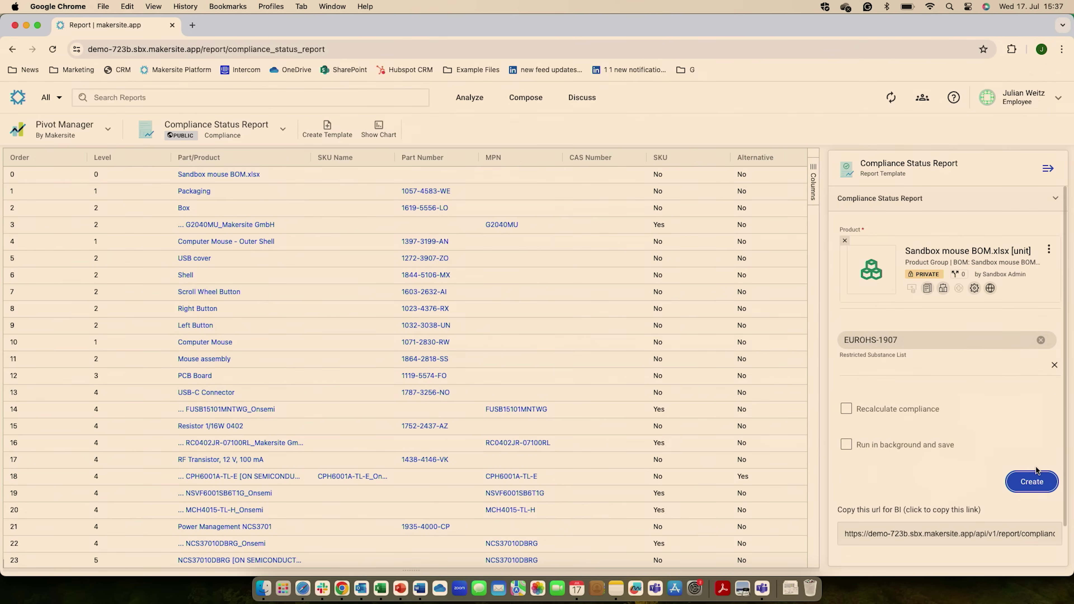
click(1048, 168)
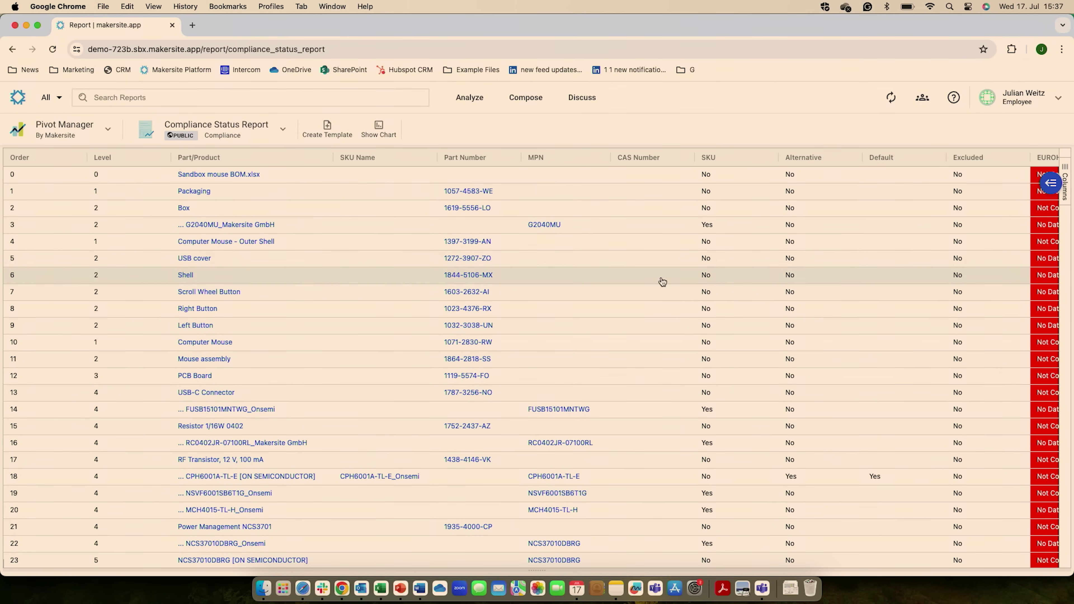
Step: Scroll through the Compliance Status Report to review EUROHS-1907 statuses, e.g. Gold Compliant, USB-C Connector Not Compliant
scroll(723, 276, right, 3)
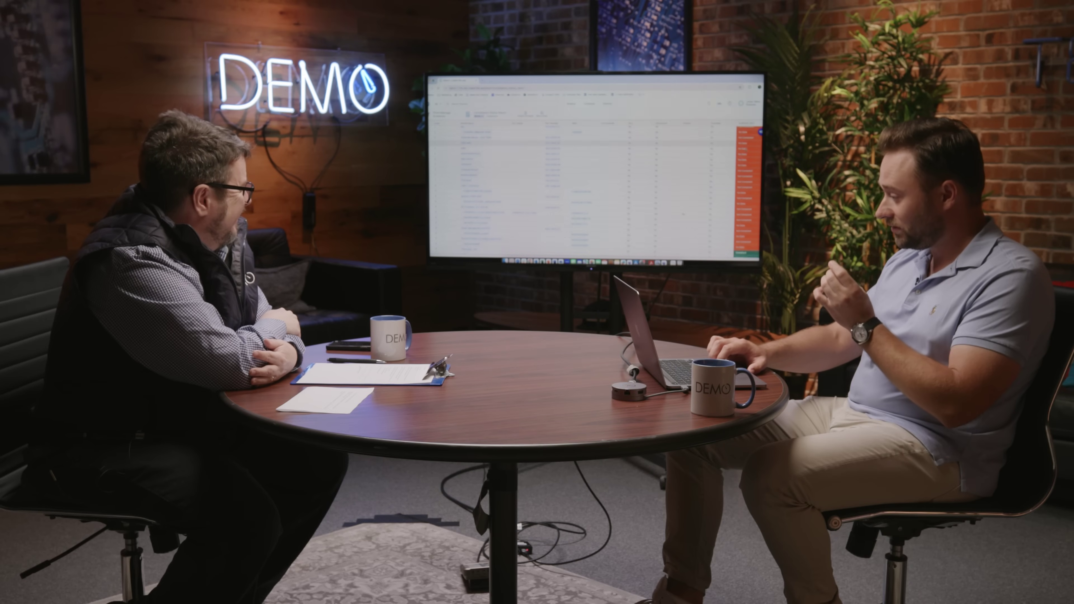
scroll(592, 191, down, 3)
scroll(592, 190, down, 3)
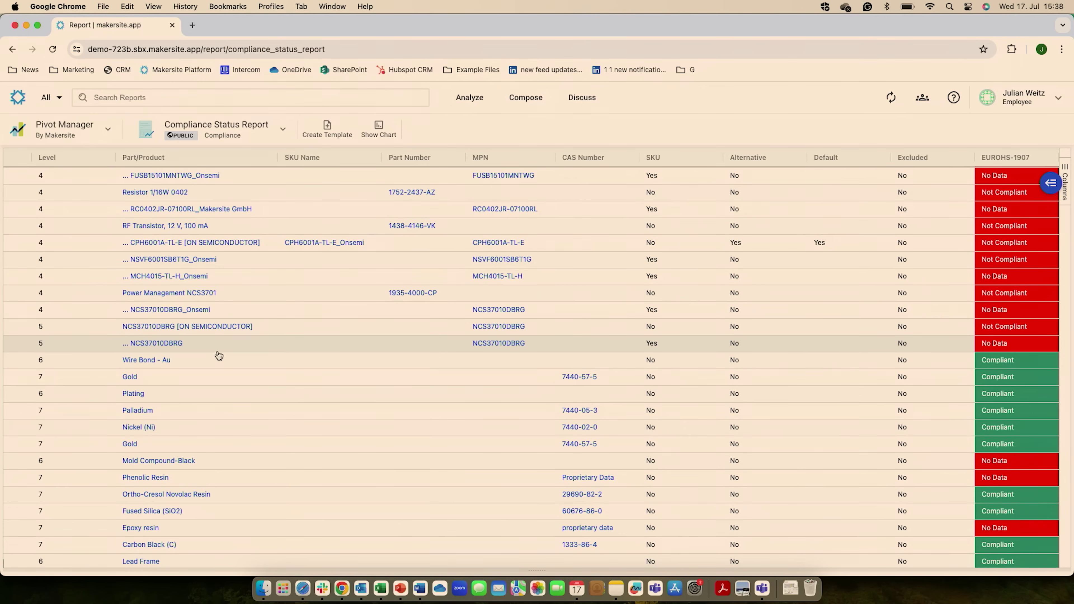
scroll(219, 355, down, 5)
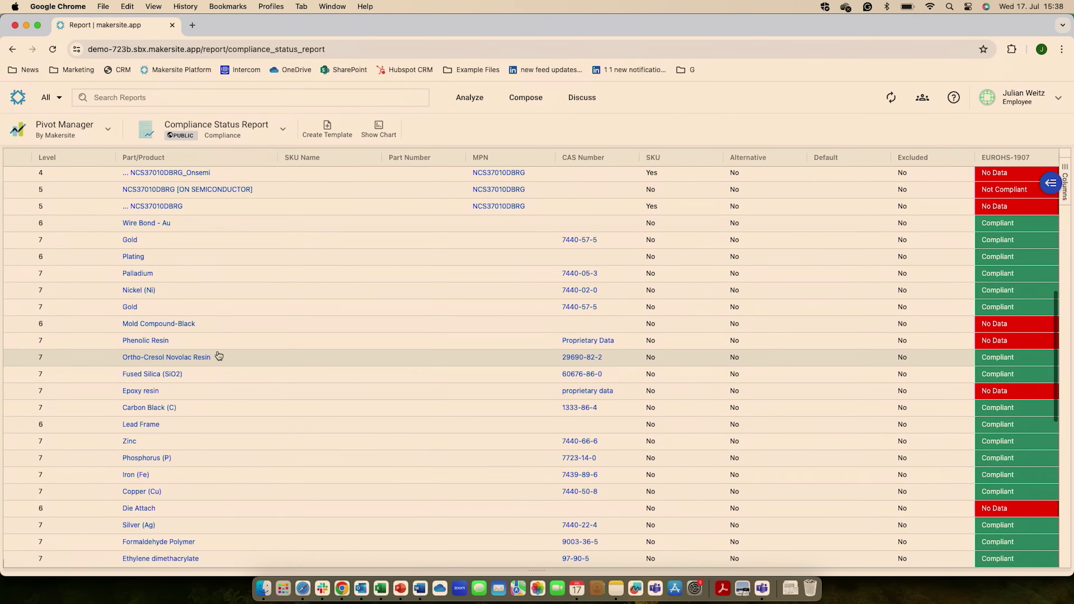
scroll(219, 355, down, 8)
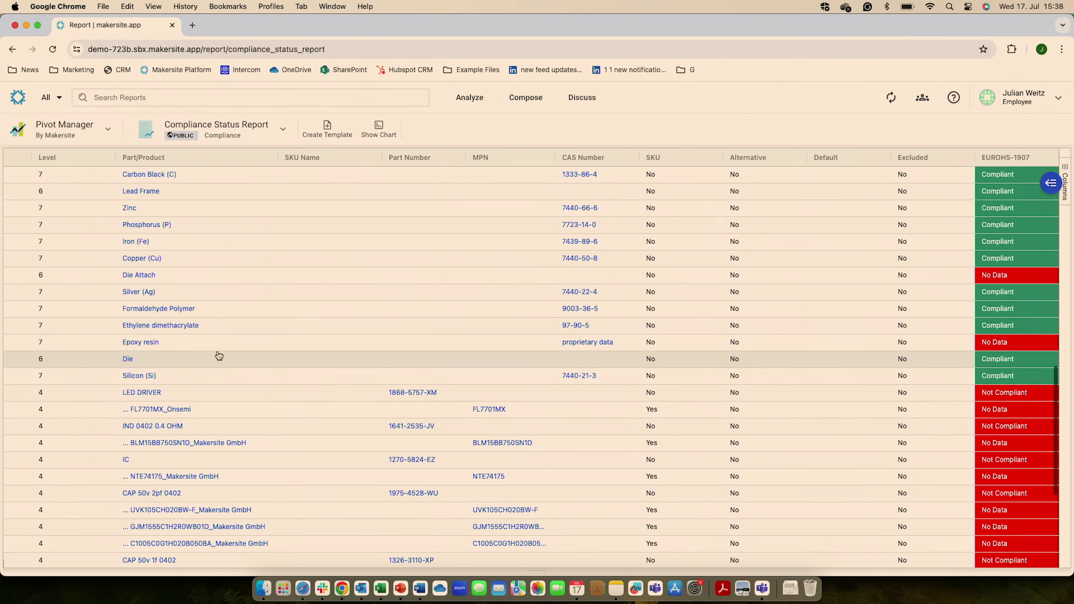
scroll(218, 356, up, 12)
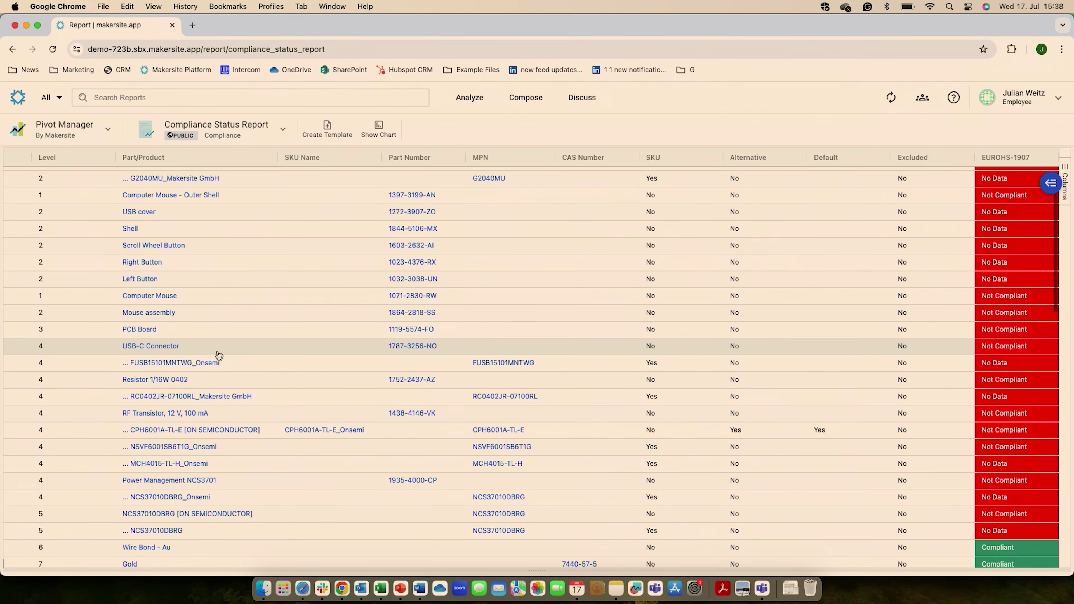